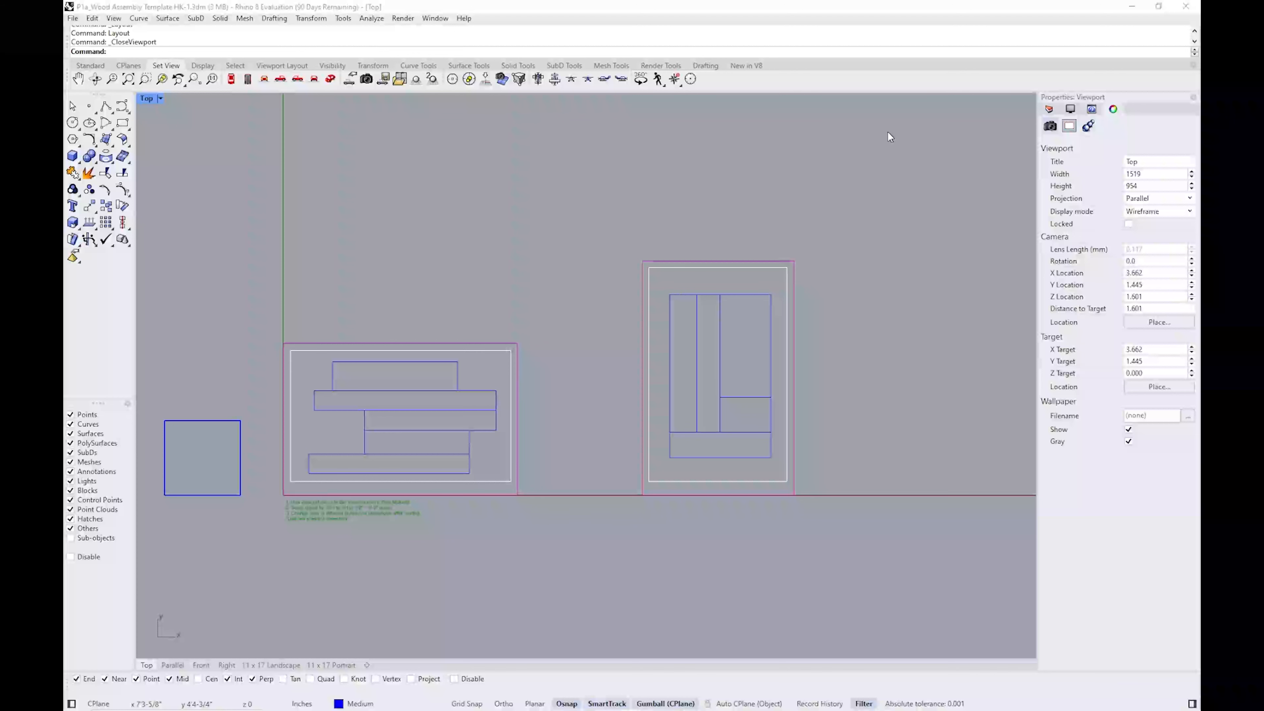
Set the document's layout units to inches in the Document Properties
text(DocumentProperties)
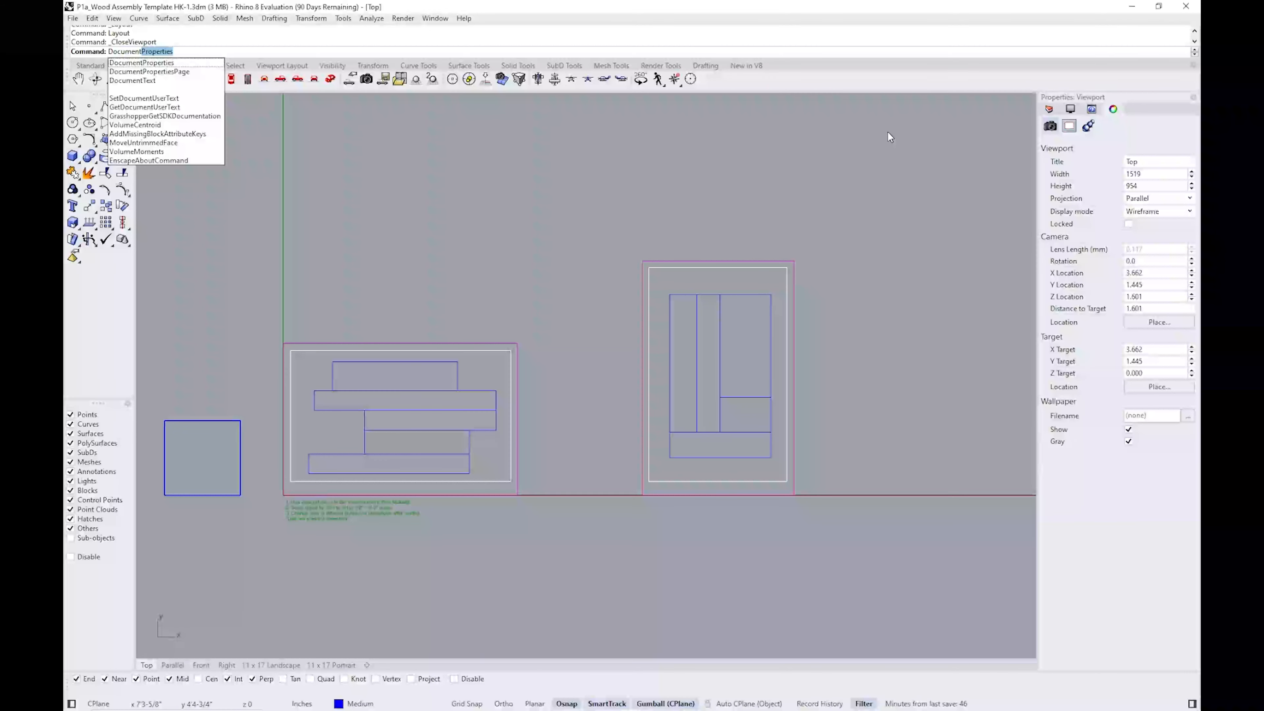
key(Return)
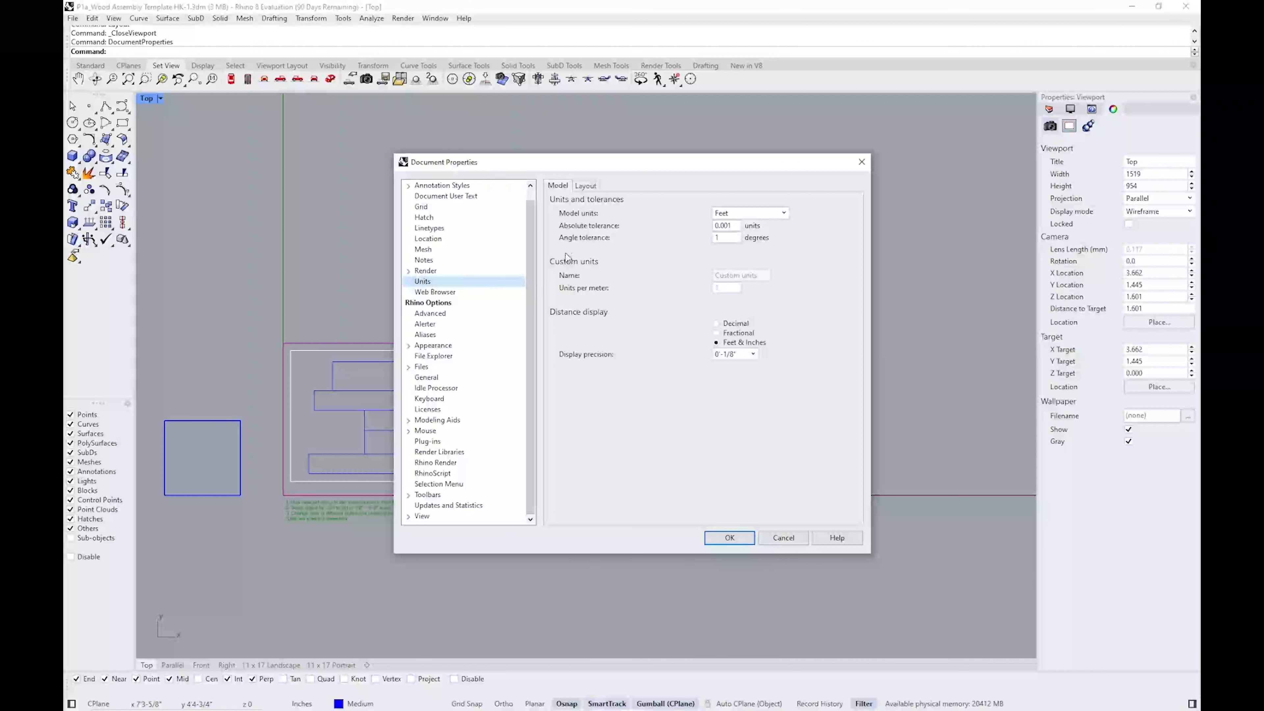
click(585, 185)
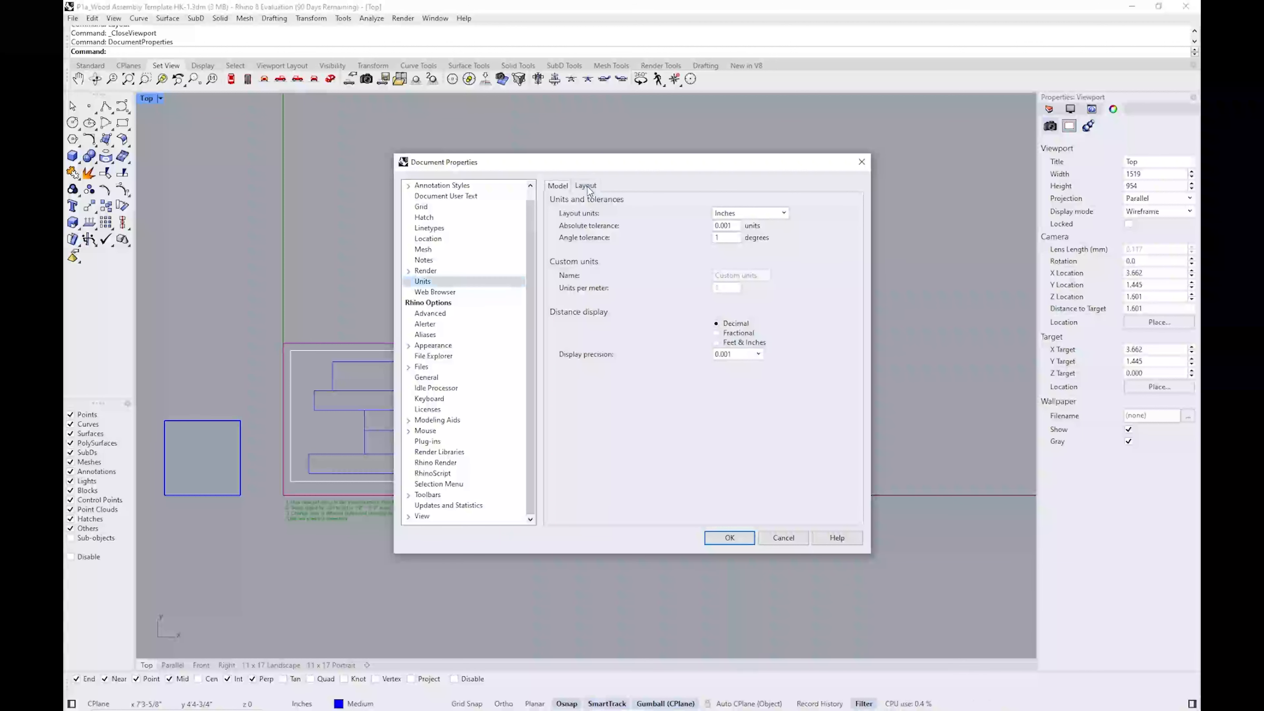
click(748, 212)
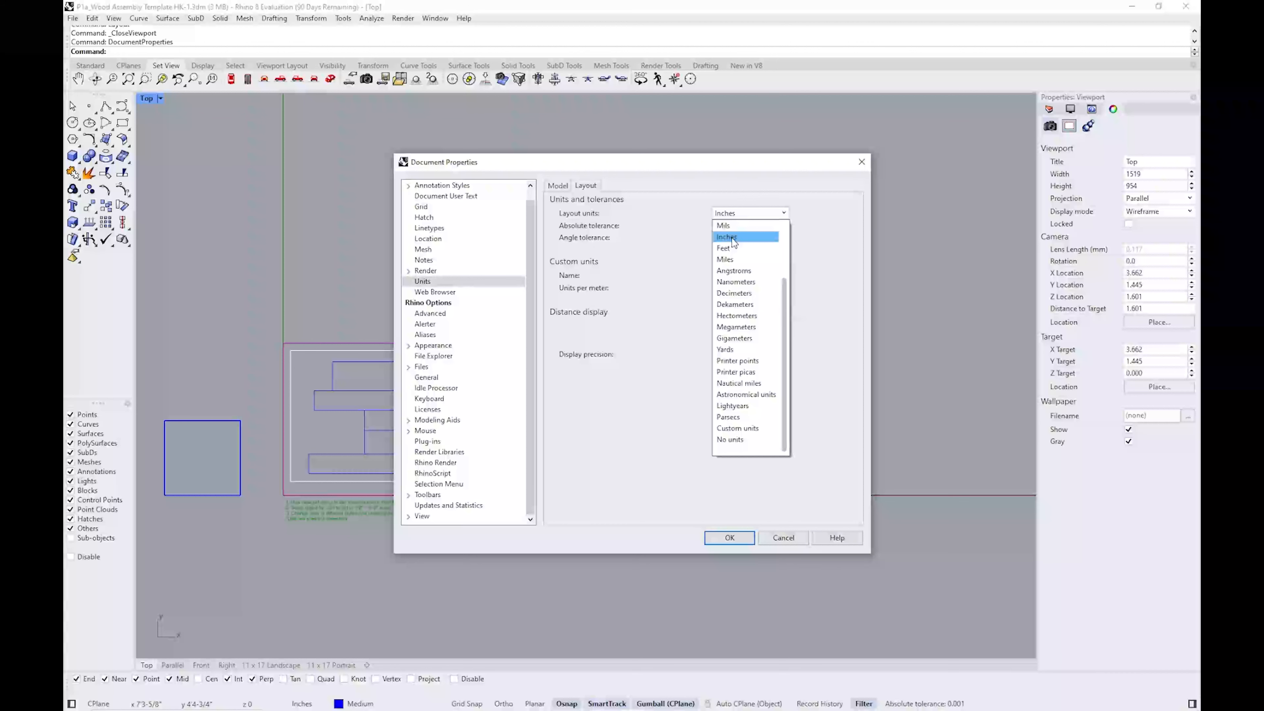
click(732, 238)
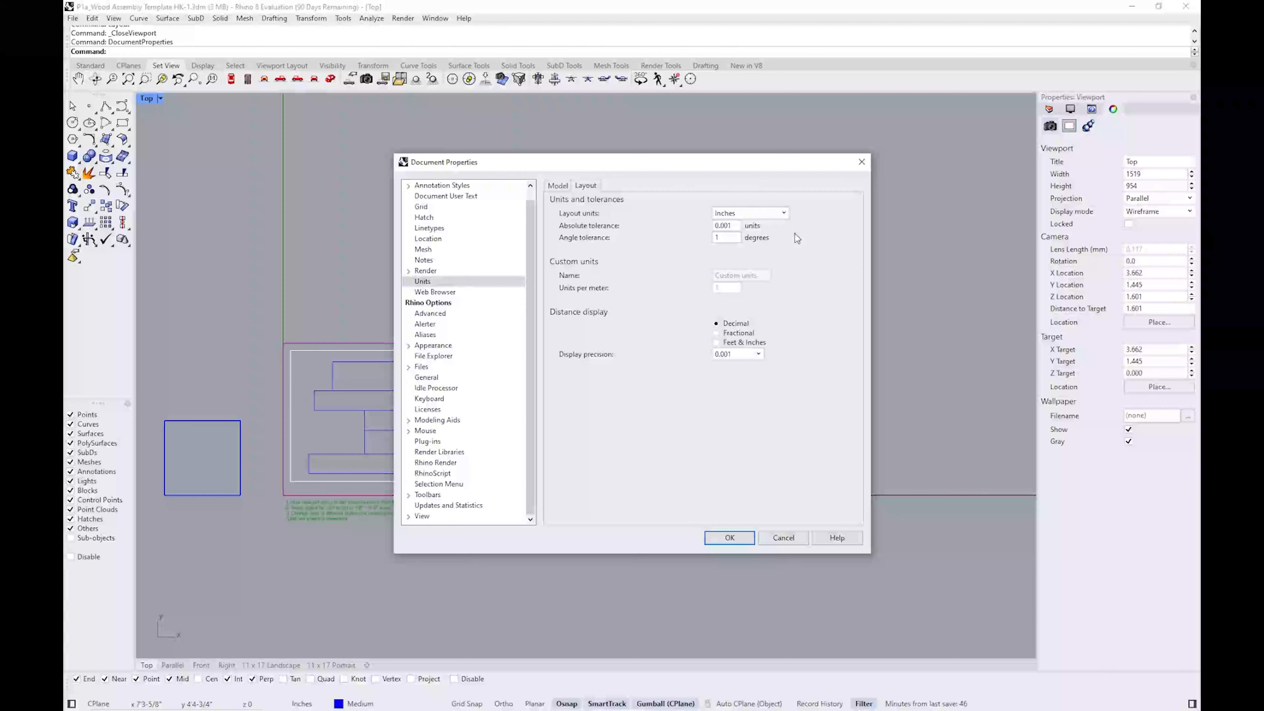
click(730, 538)
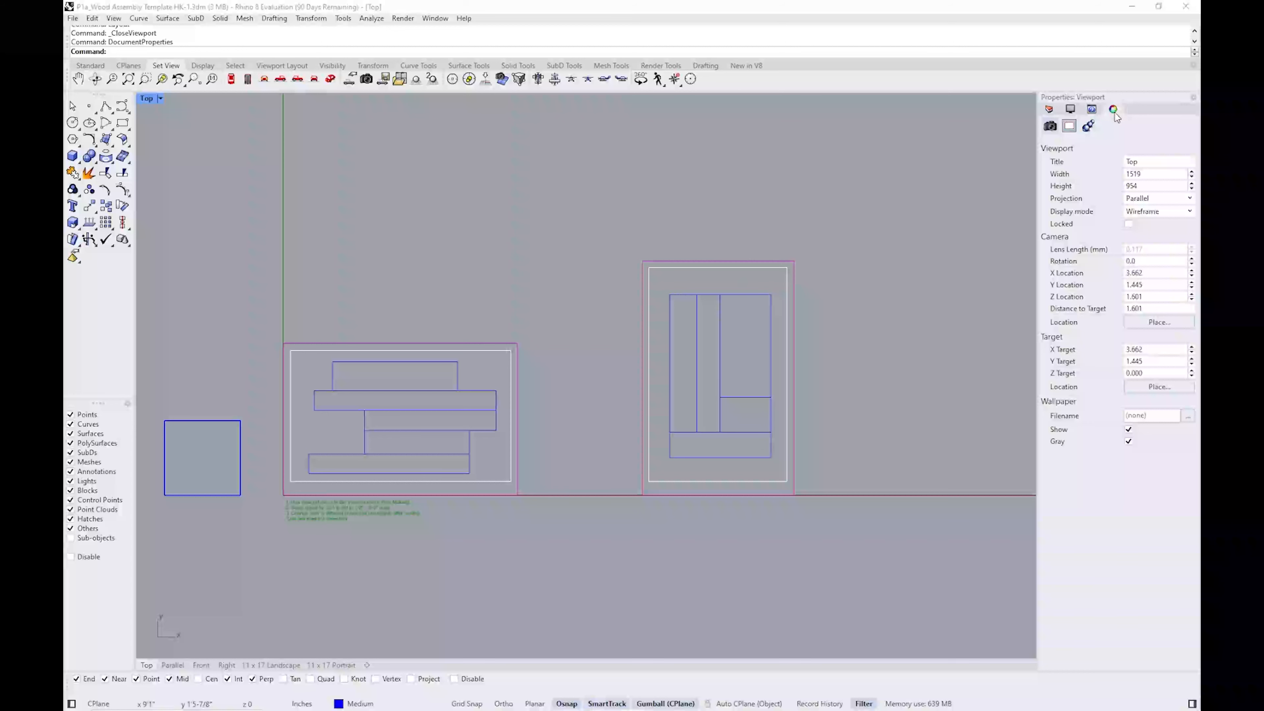
Separate the Properties panel from the Layers panel group and dock it directly beneath Layers
drag(1114, 109, 722, 130)
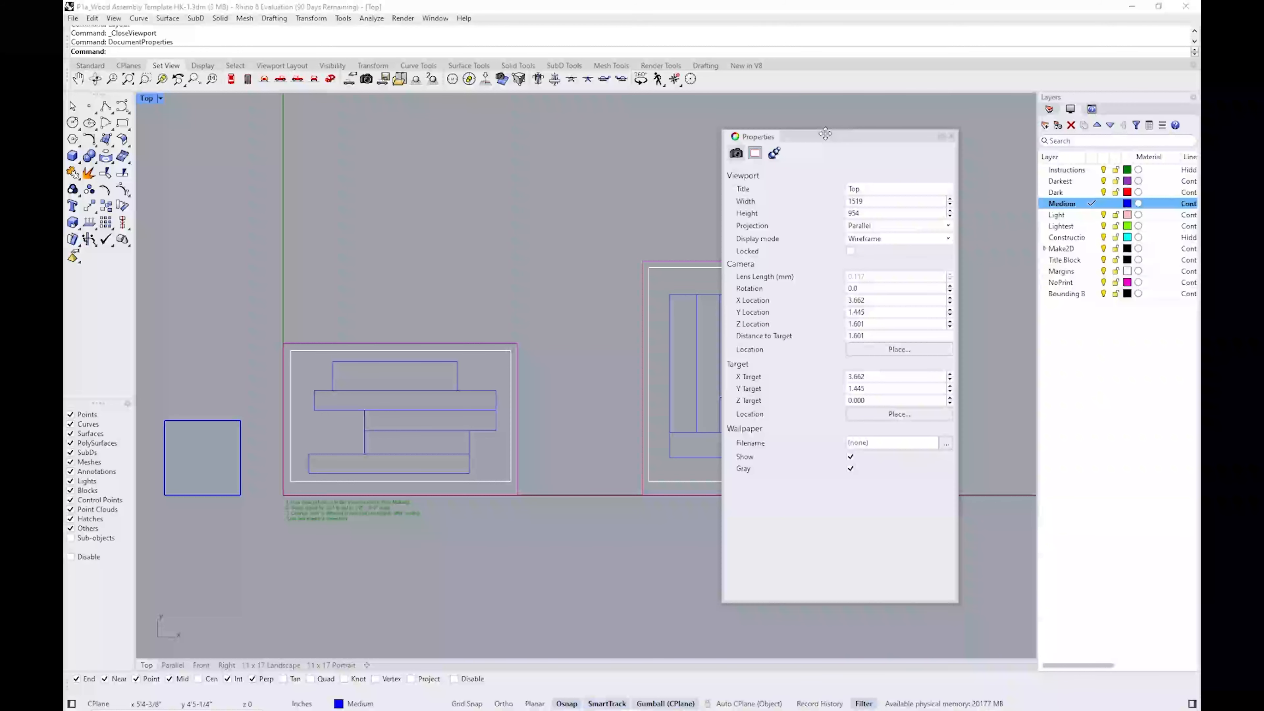
drag(825, 133, 1119, 664)
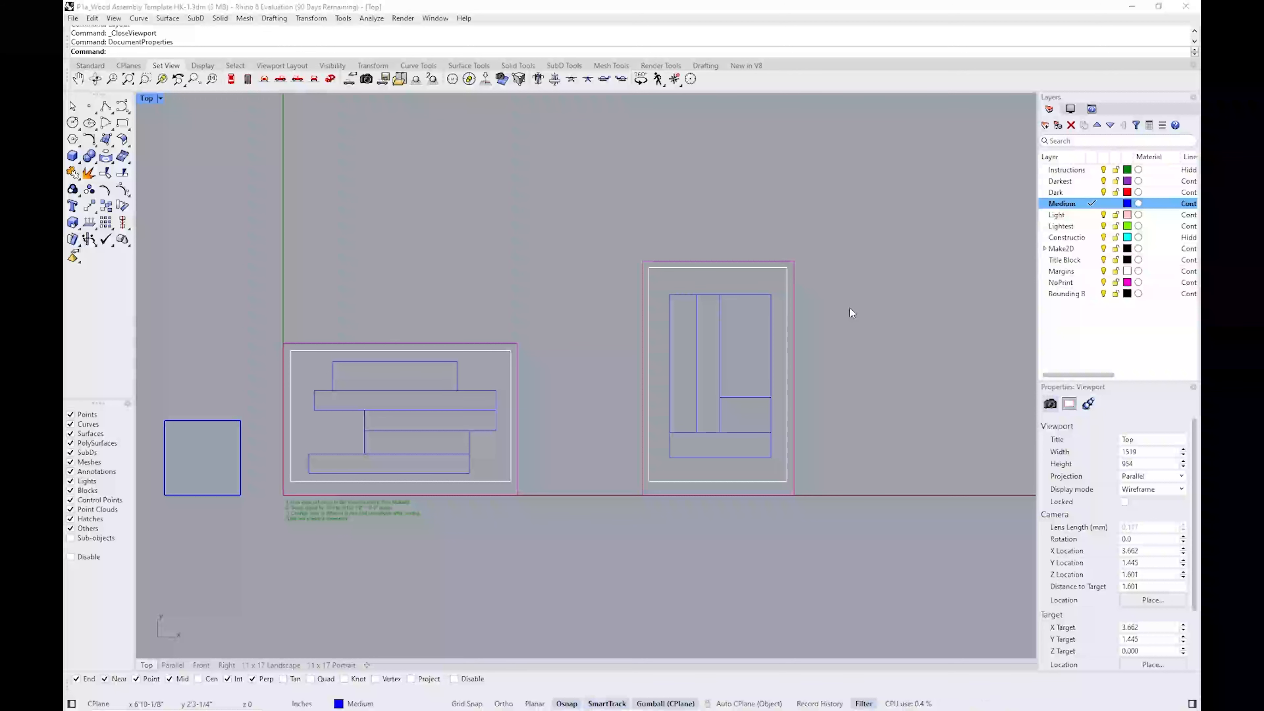
text(Layout)
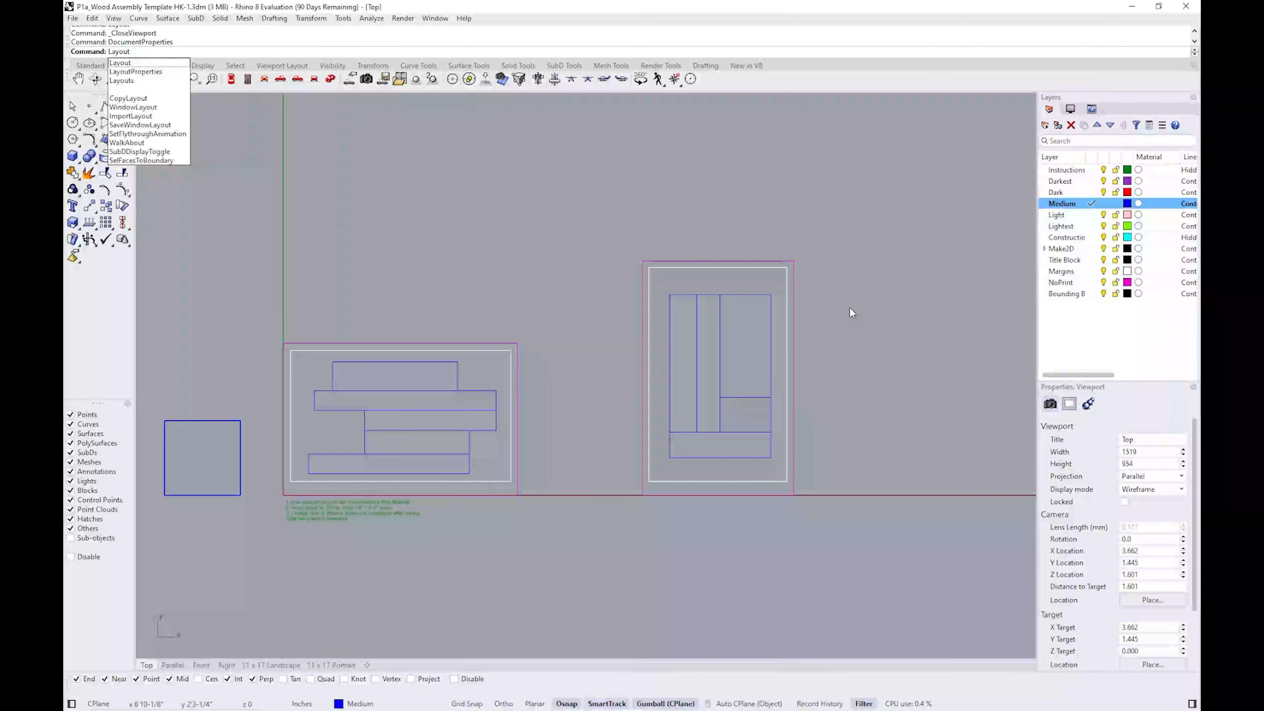
key(Return)
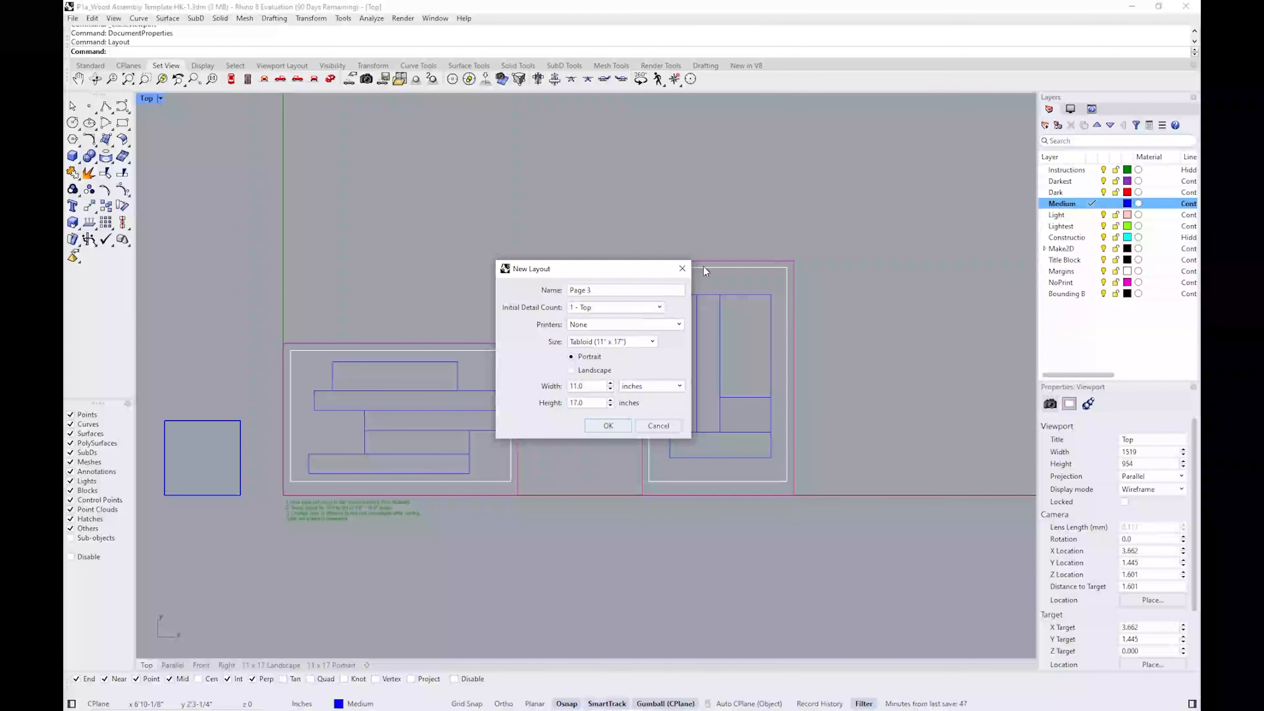
click(683, 269)
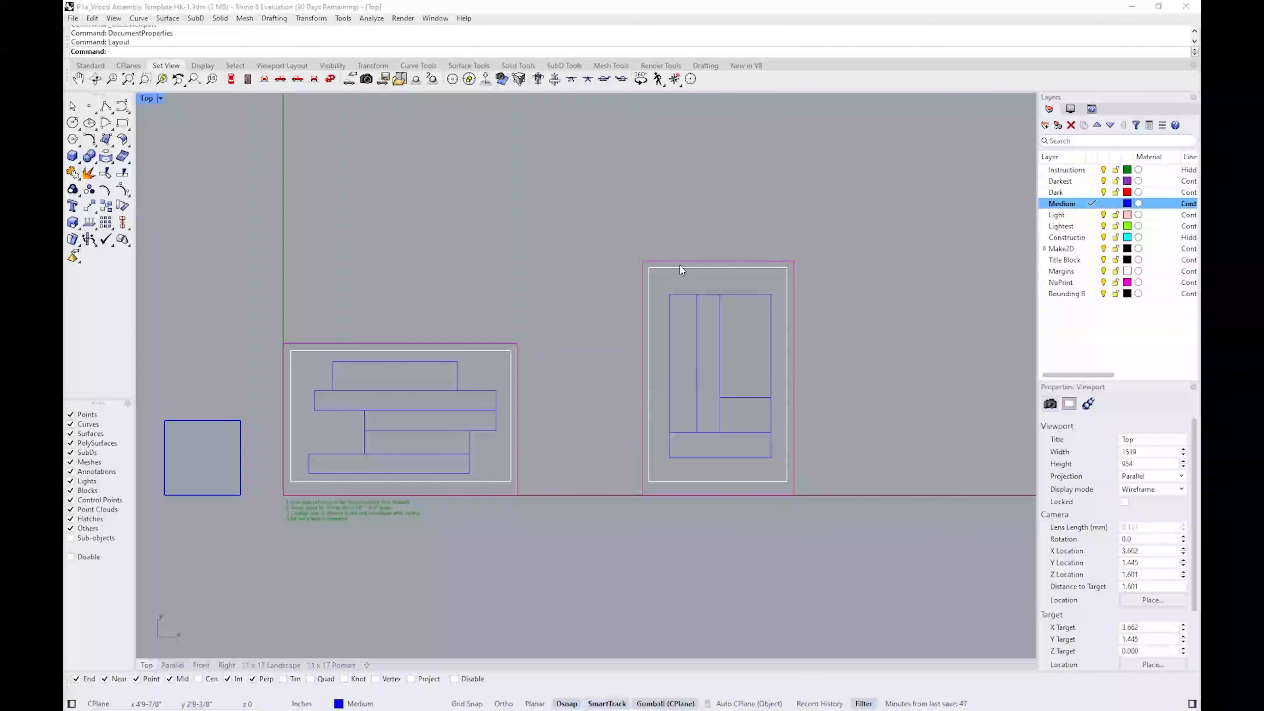
Start a new layout named "11 x 17 TEST" with an initial detail count of 1 - Top
click(367, 665)
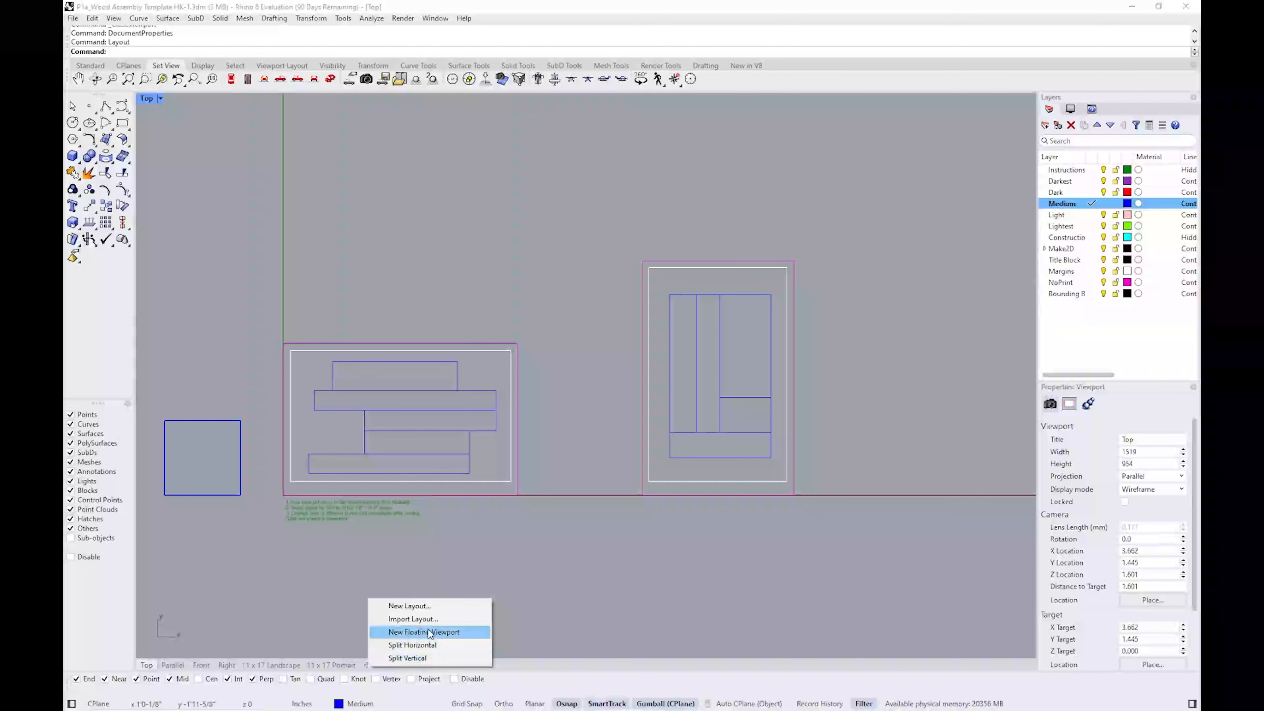
click(419, 606)
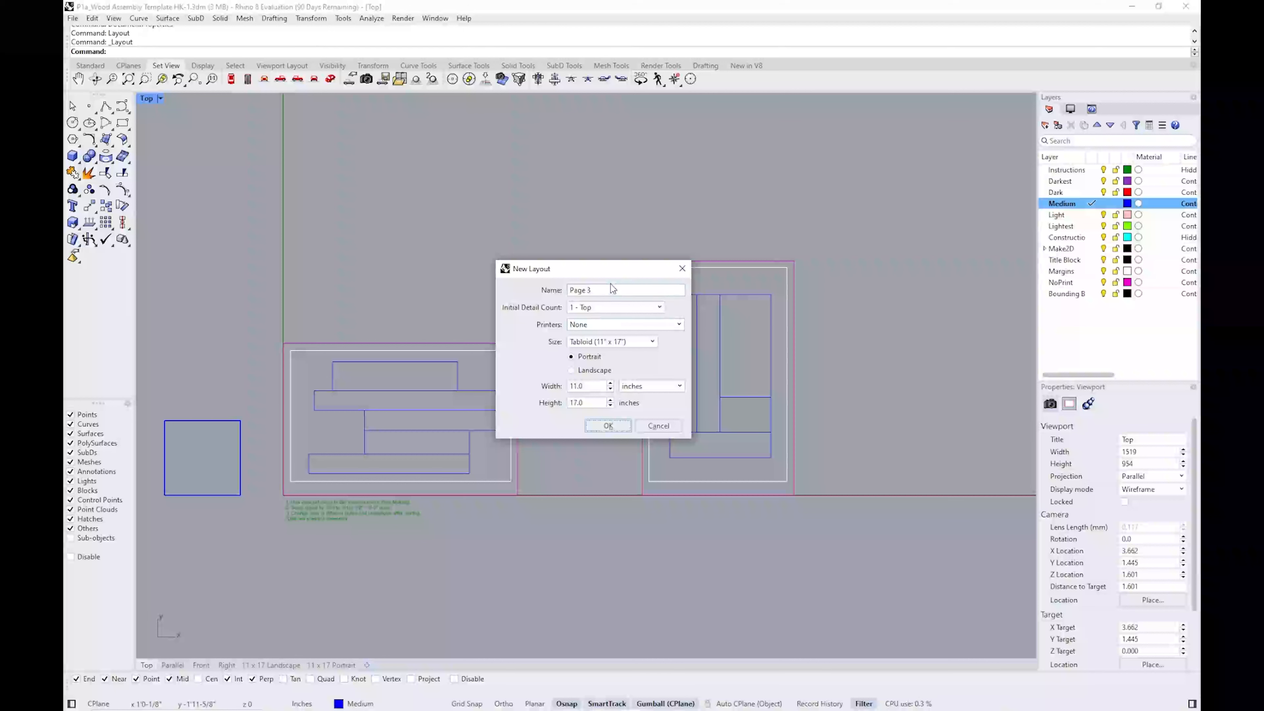
drag(610, 289, 536, 285)
text(11)
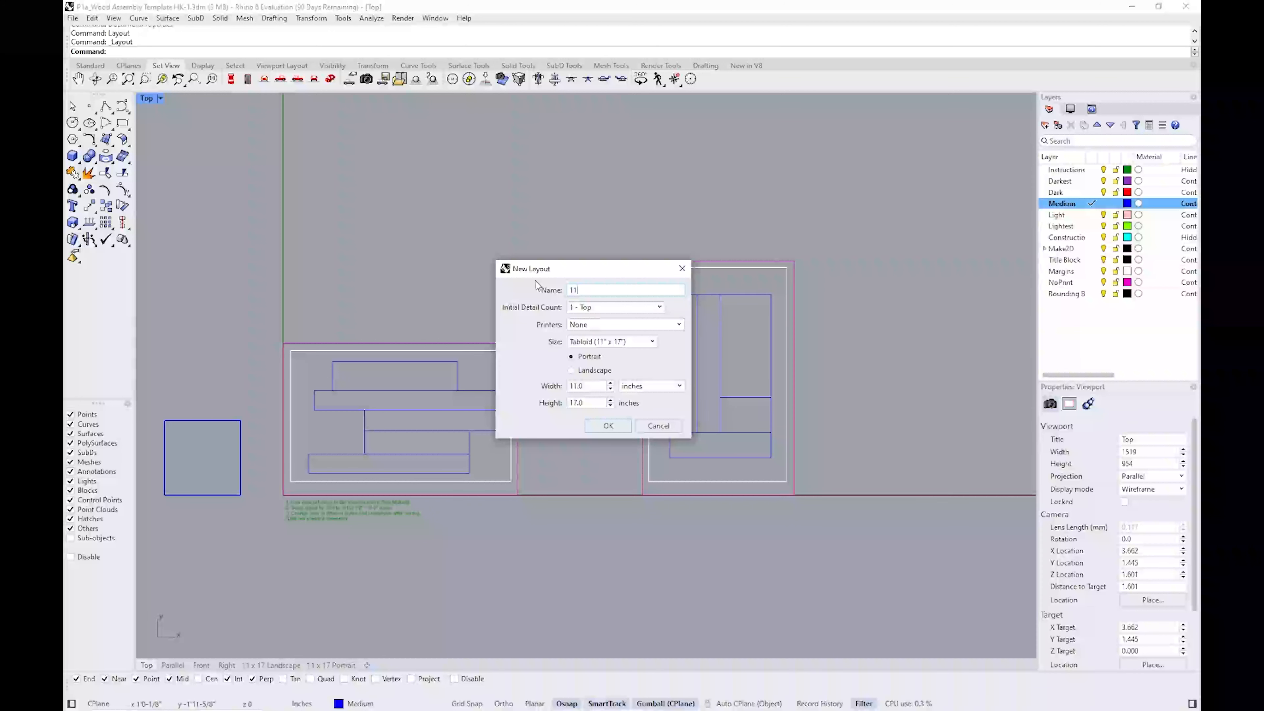
text( x 17 TEST)
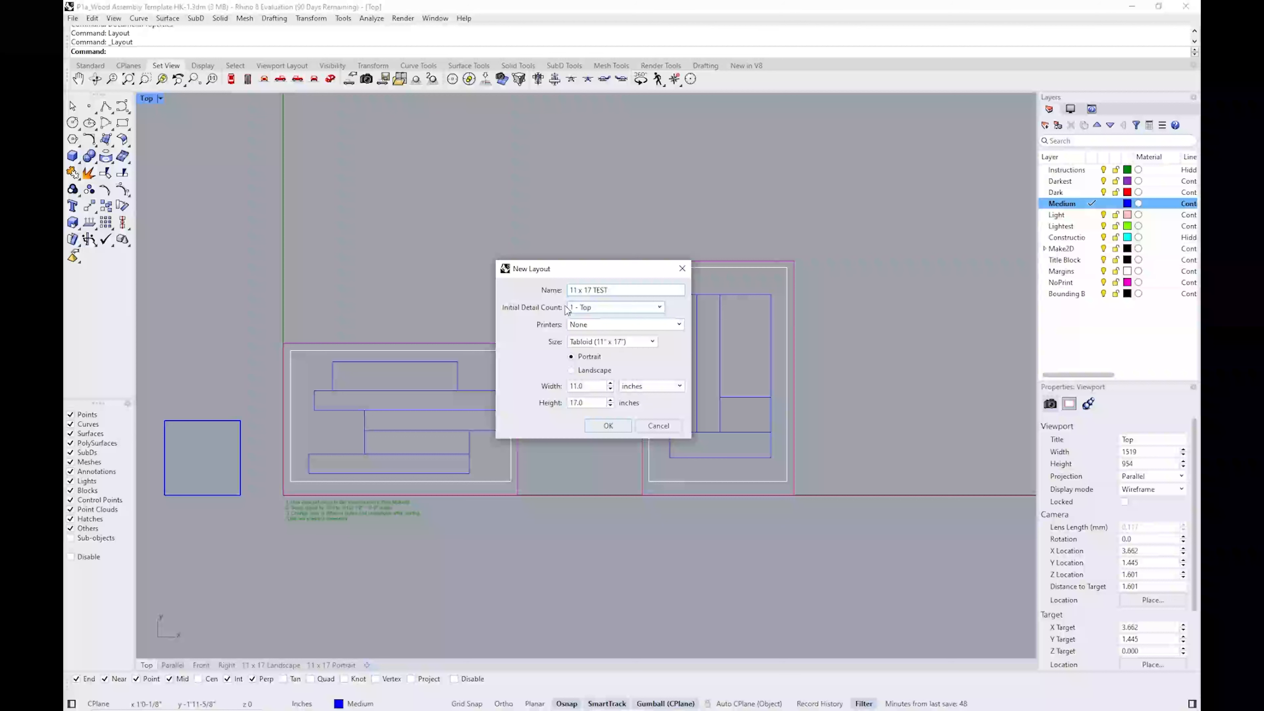
click(584, 309)
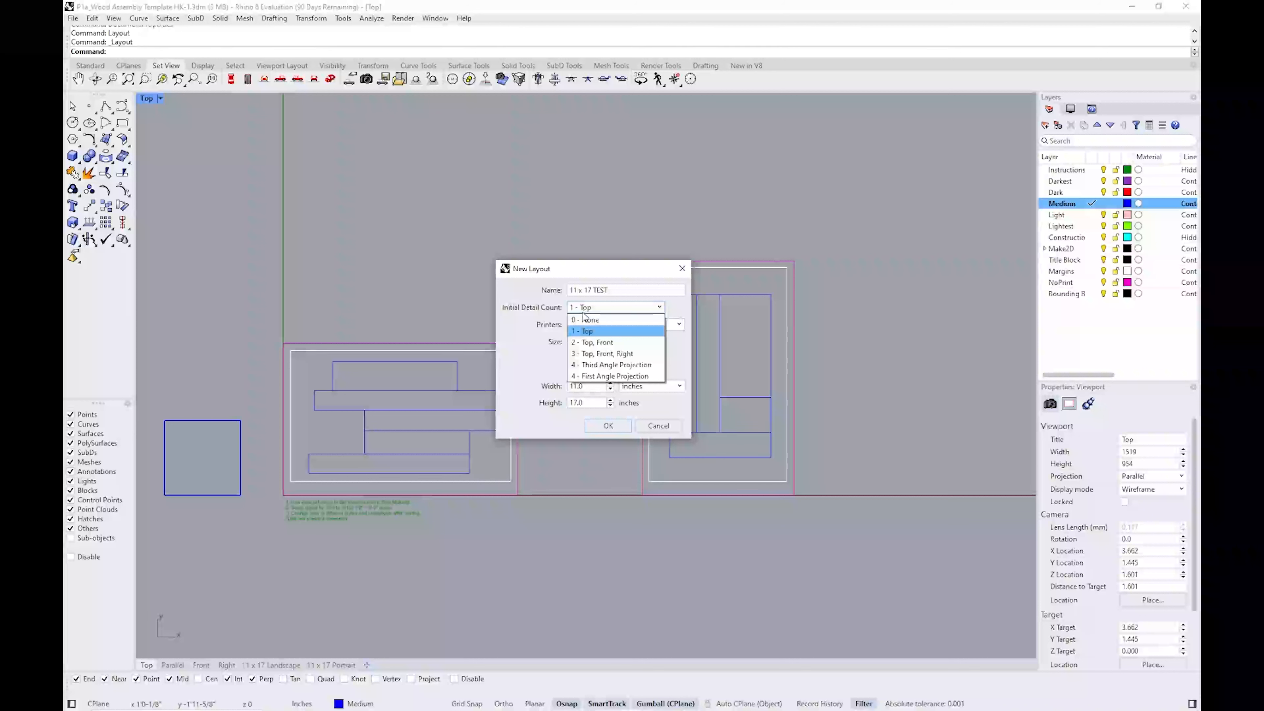
click(581, 310)
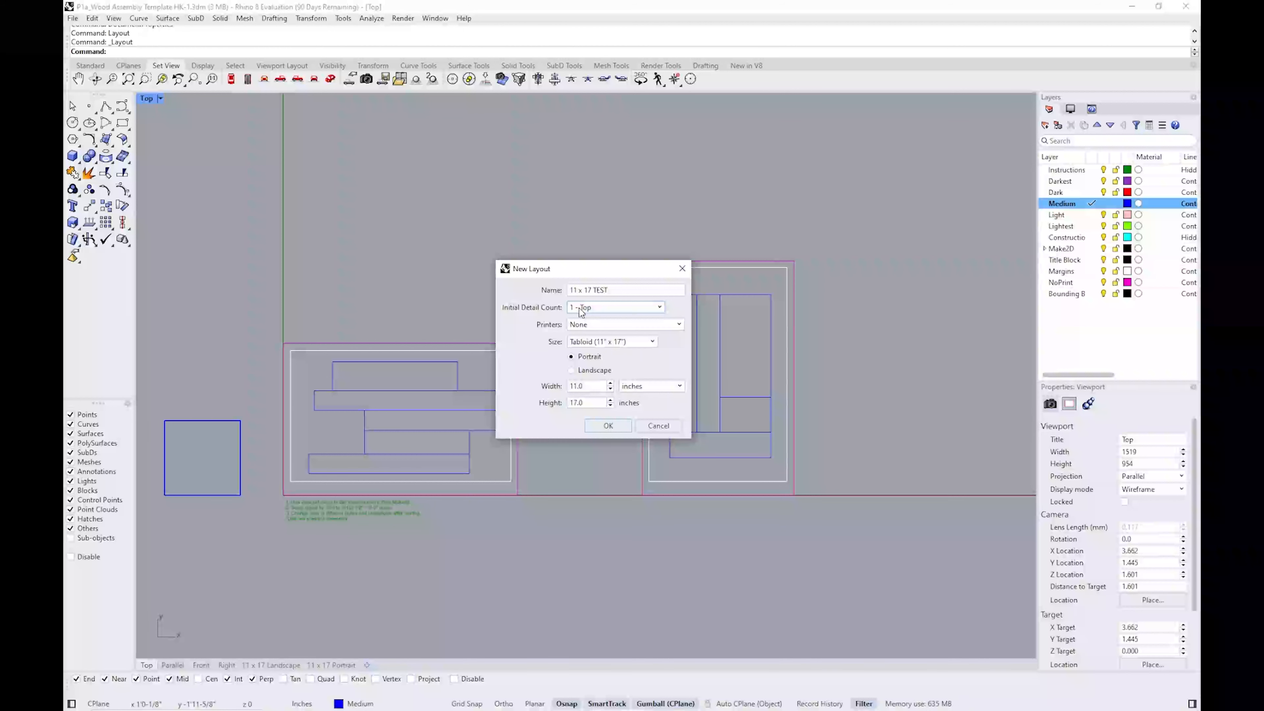
Create the layout page at Tabloid (11" x 17") size in portrait orientation
click(616, 341)
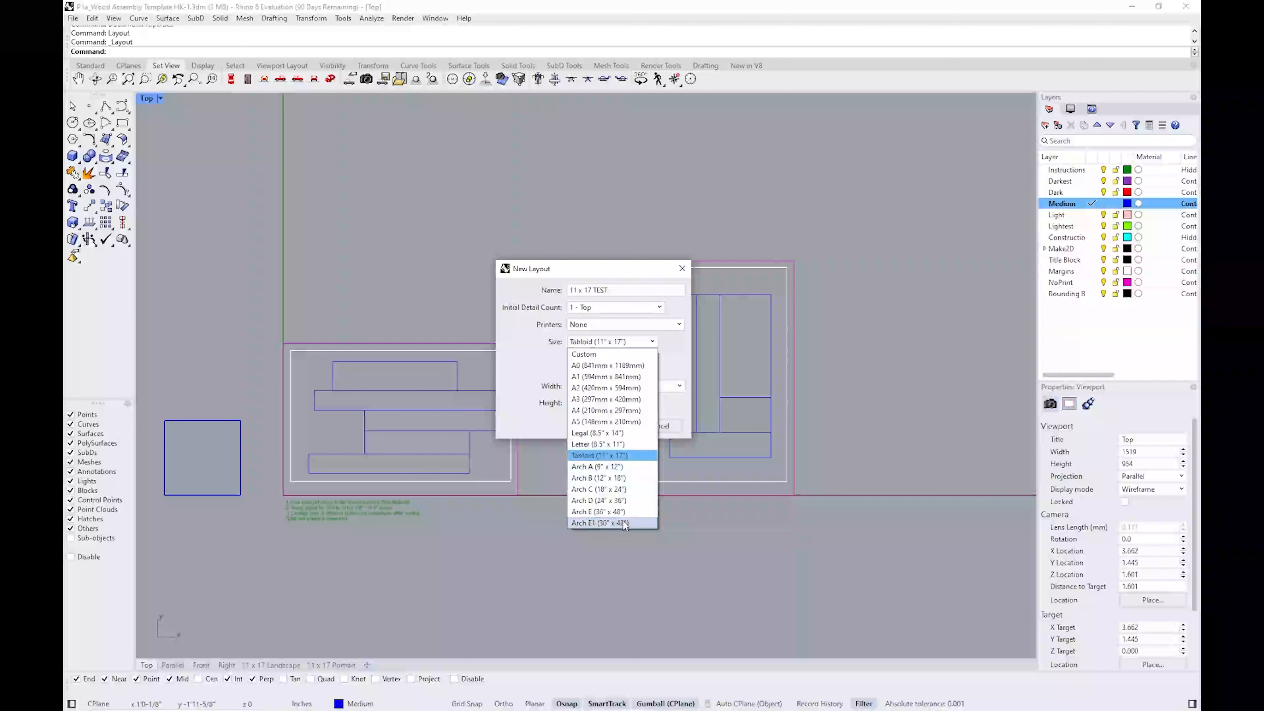
click(621, 343)
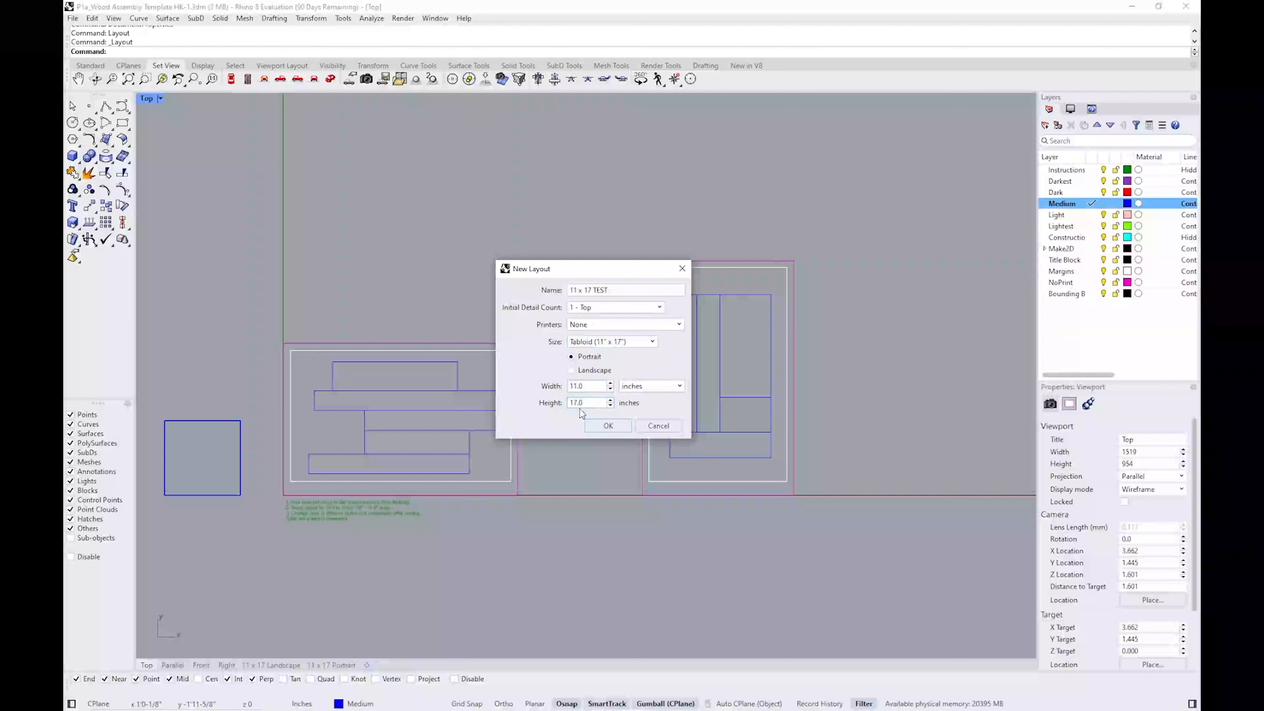
drag(588, 389, 557, 401)
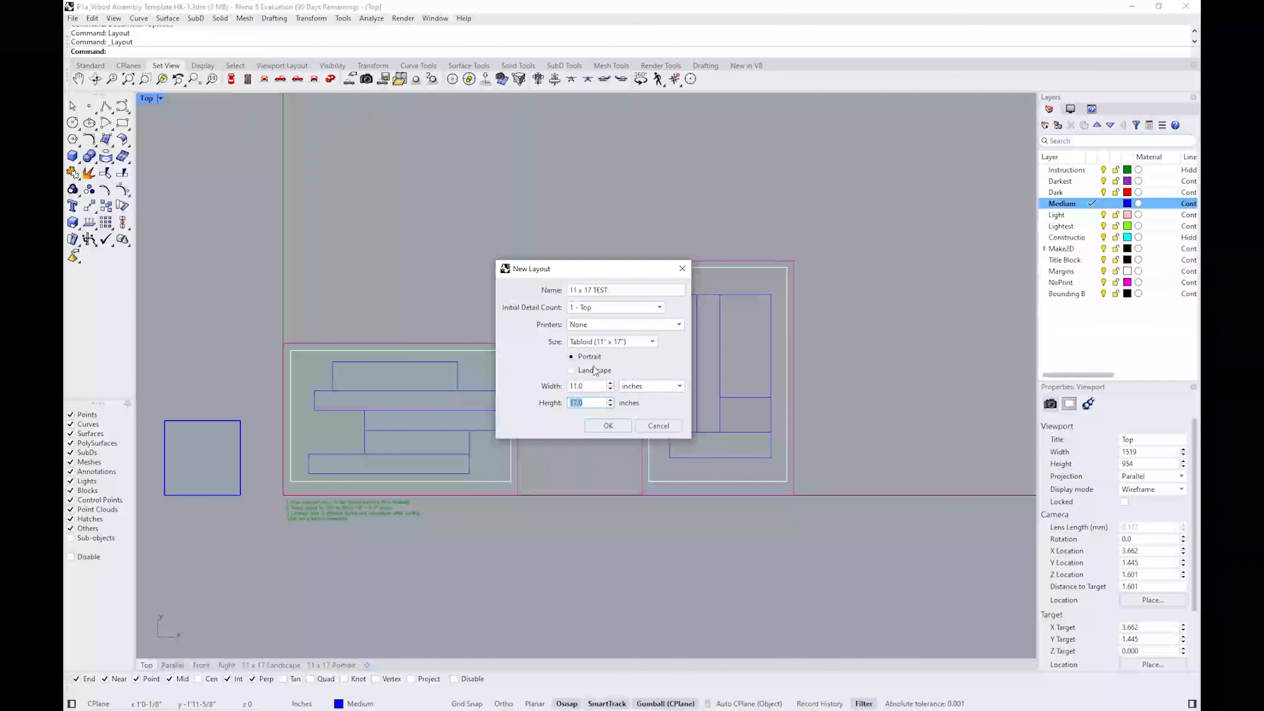
click(584, 371)
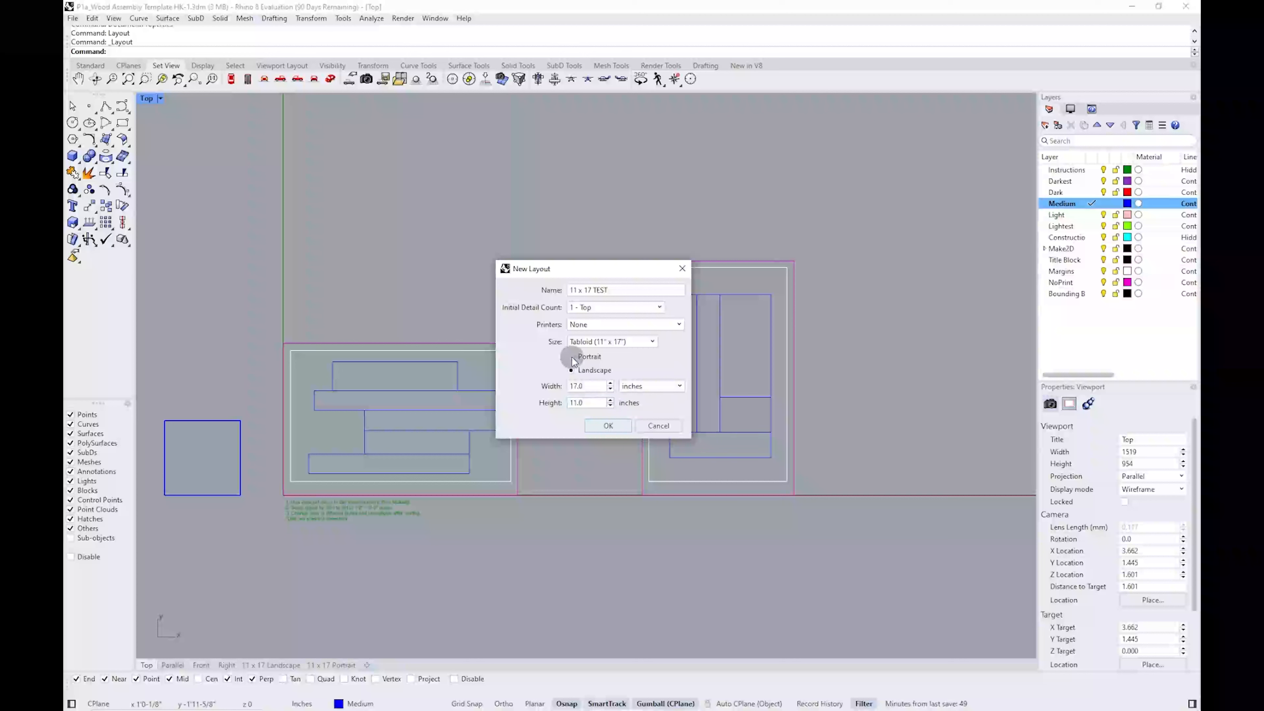
click(573, 360)
click(602, 426)
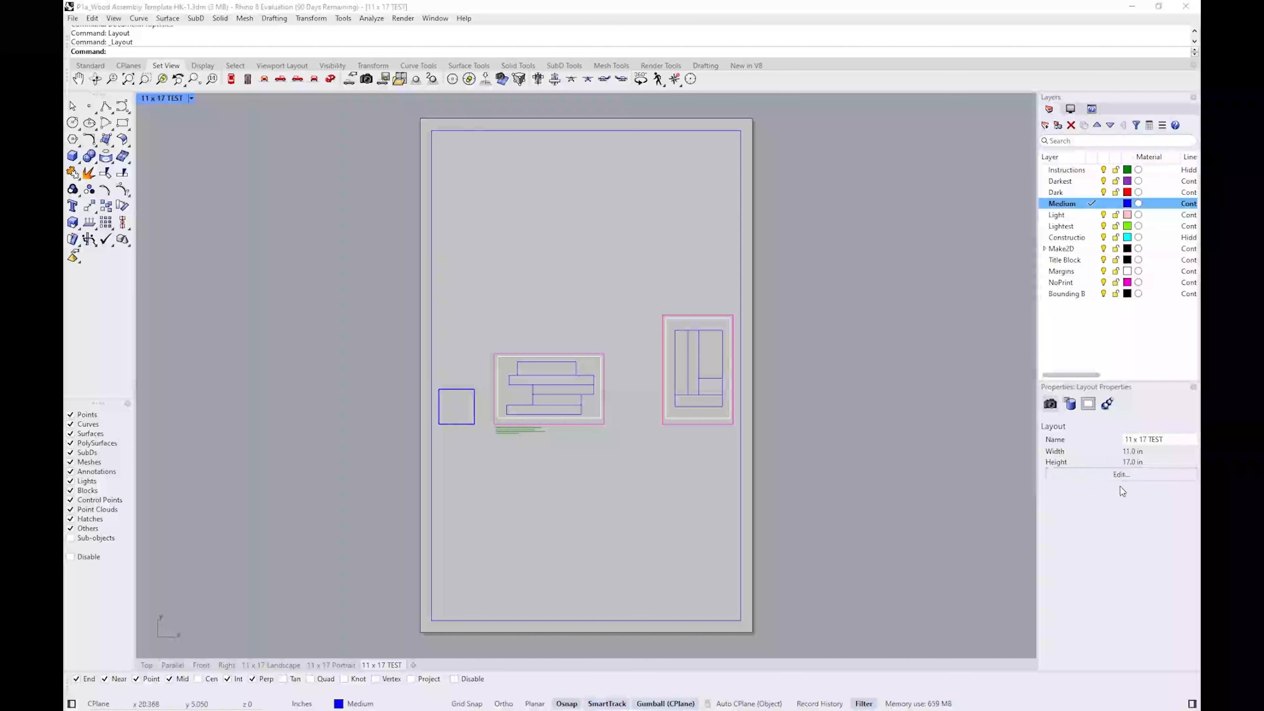
Change the 11 x 17 TEST page to landscape and try reshaping the detail frame from its upper-right corner
click(1119, 474)
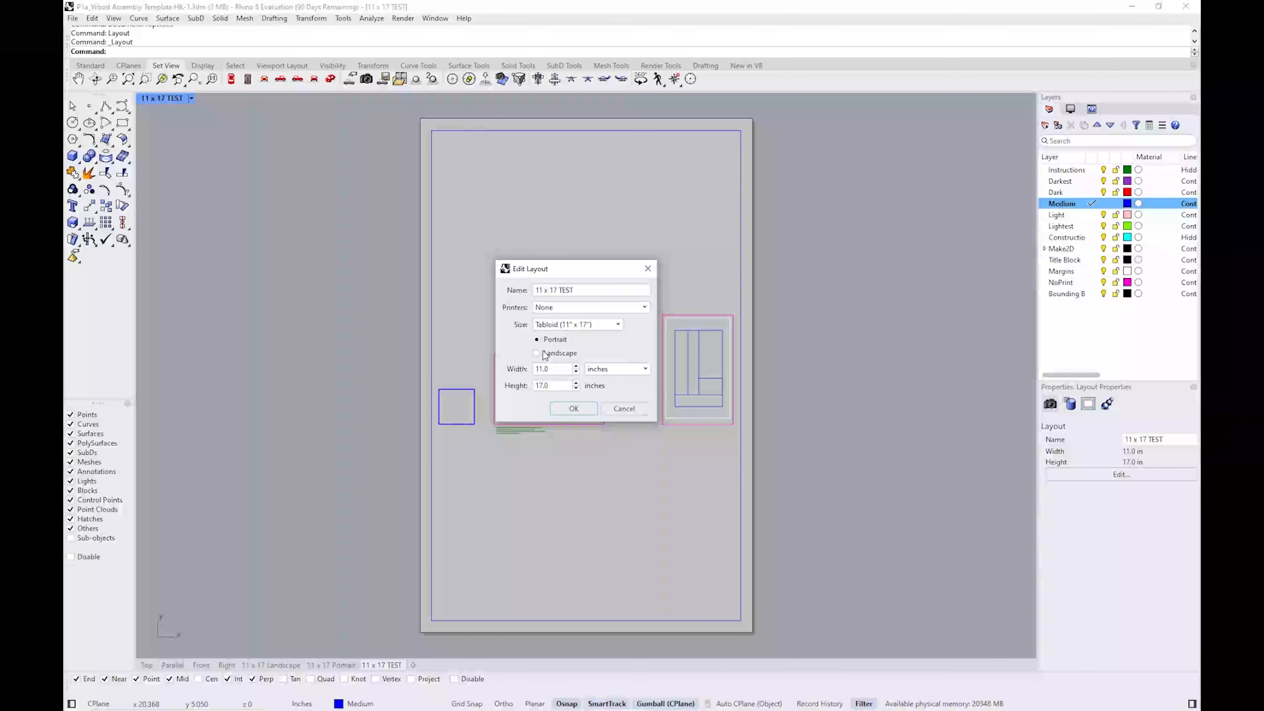
click(583, 408)
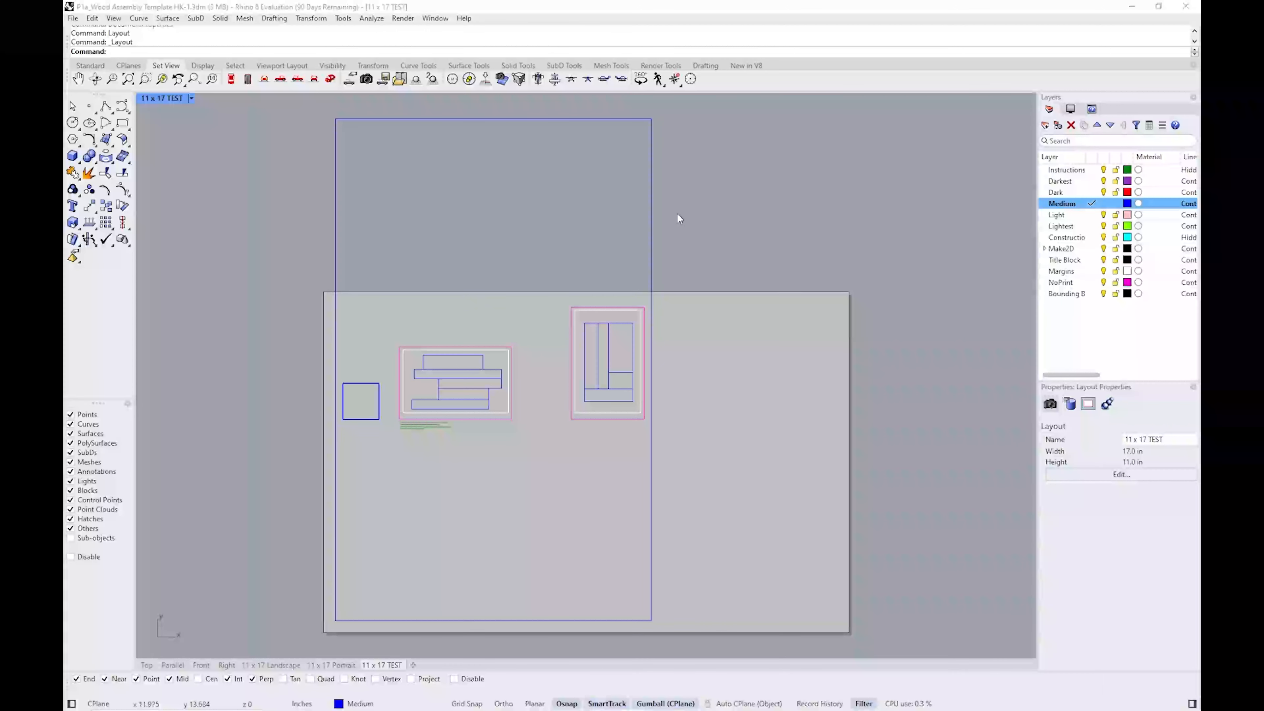
click(652, 222)
mouse_move(651, 119)
mouse_down()
mouse_move(869, 333)
mouse_move(652, 118)
mouse_up()
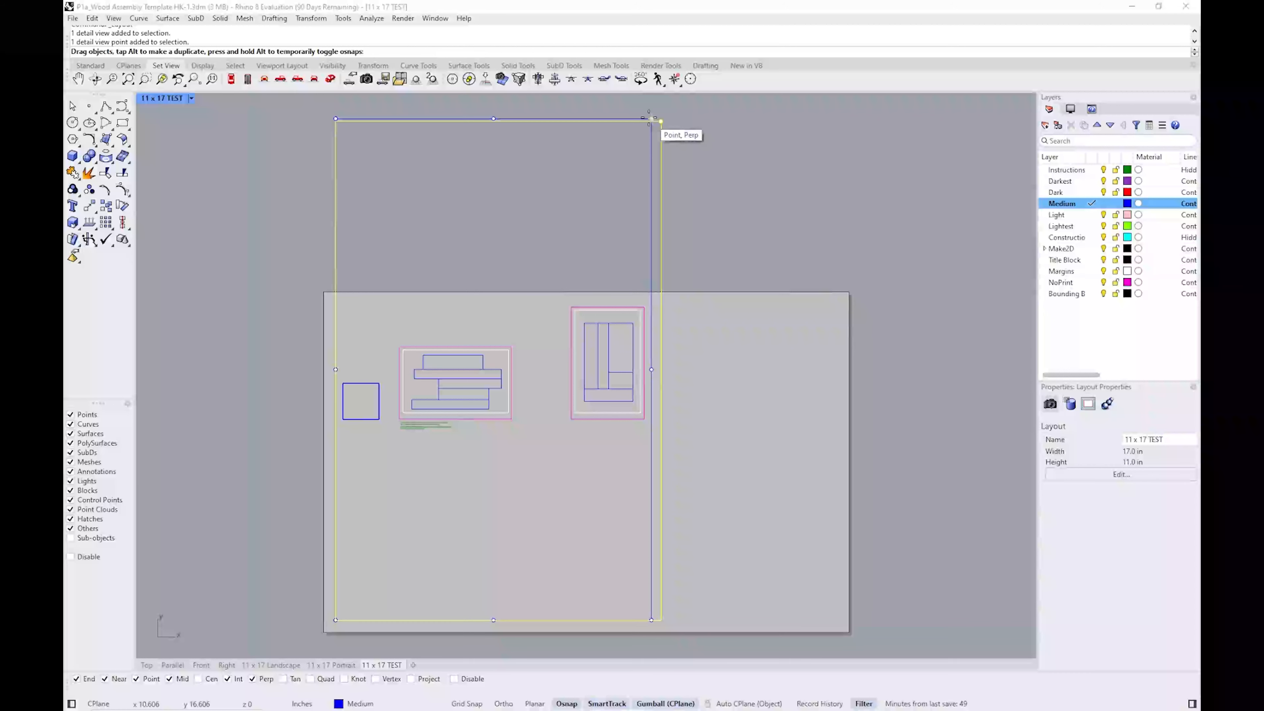
drag(652, 120, 652, 137)
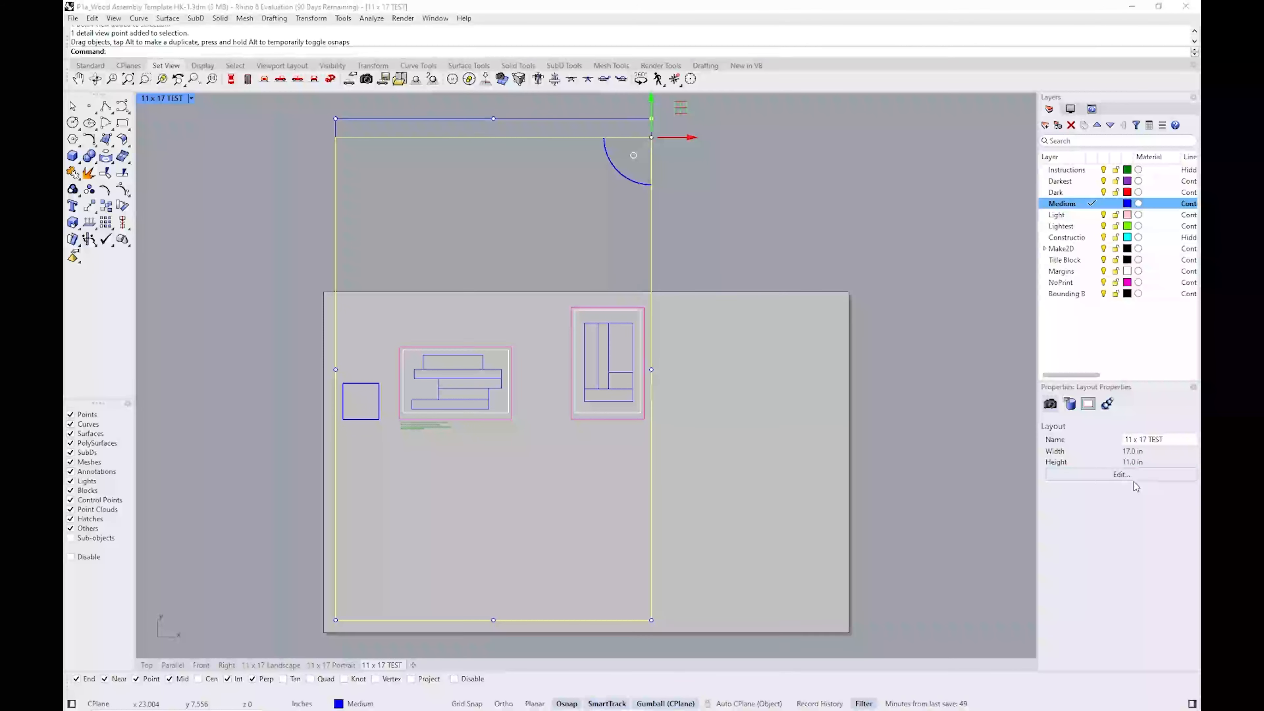
Set the 11 x 17 TEST page back to portrait orientation
click(1122, 475)
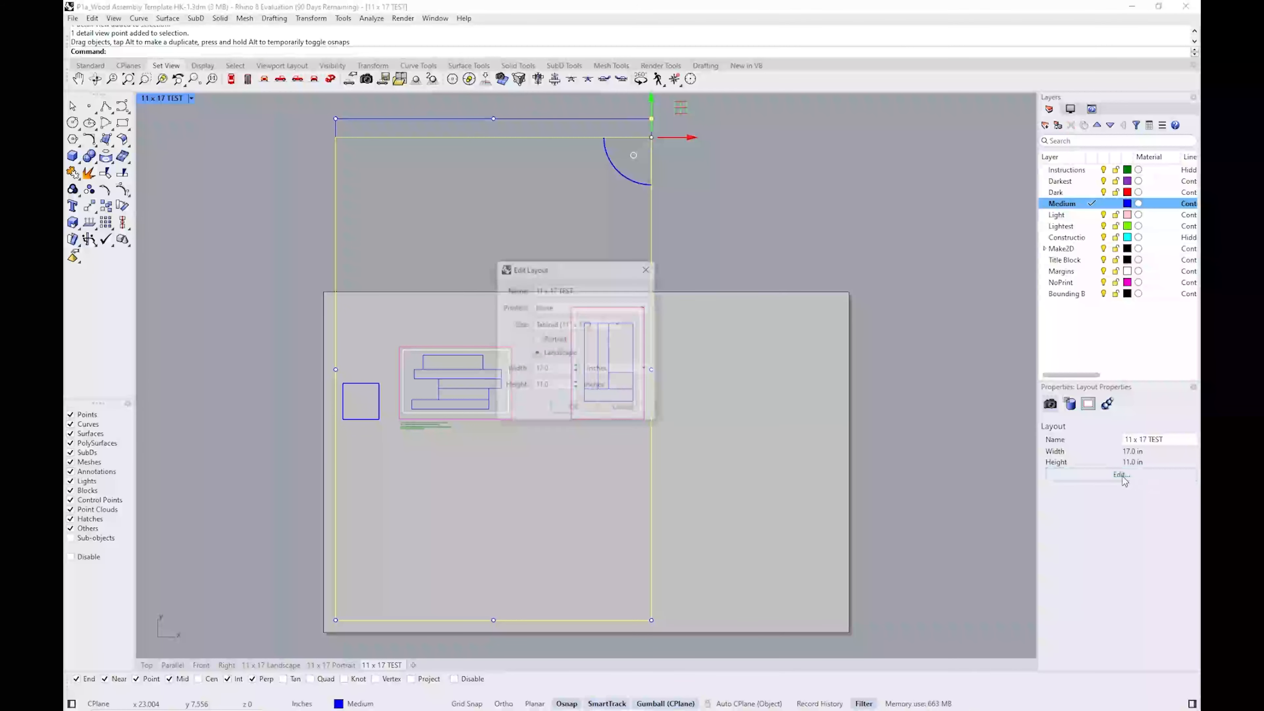
click(552, 339)
click(574, 408)
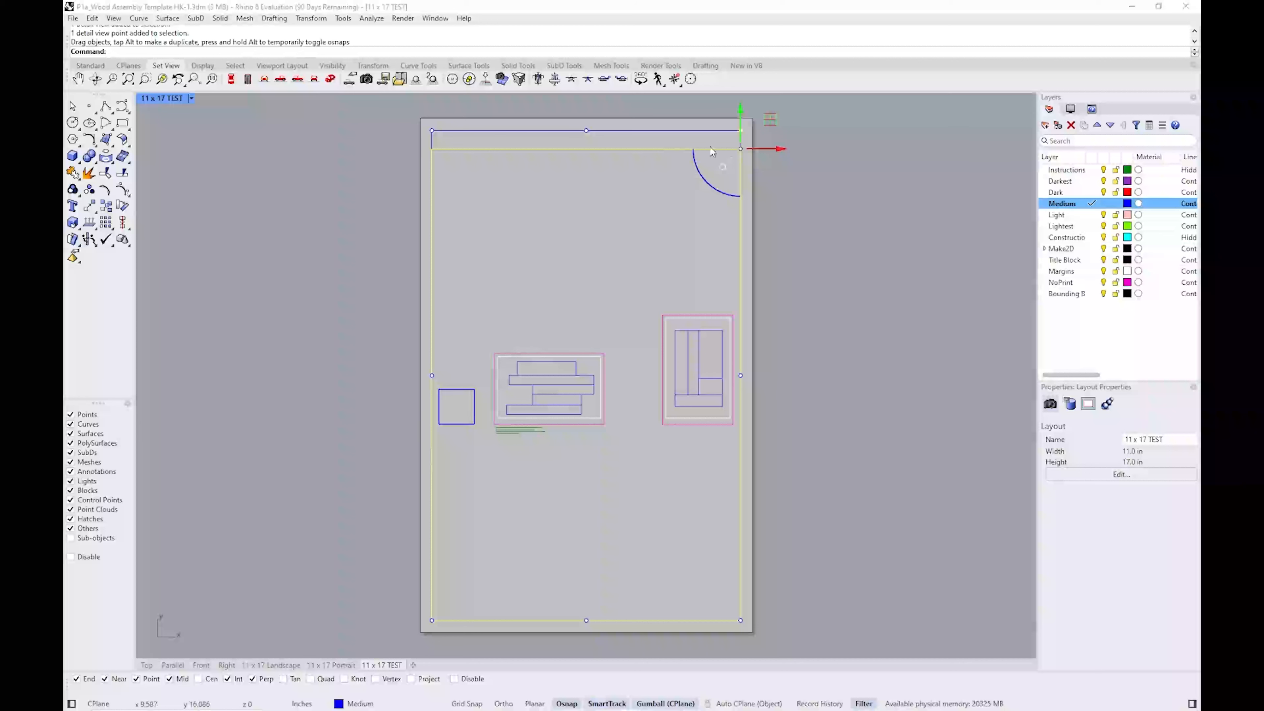
Lower the detail frame's upper edge slightly on the portrait page and deselect the frame
mouse_move(740, 130)
mouse_down()
mouse_move(741, 112)
mouse_move(742, 137)
mouse_up()
click(891, 193)
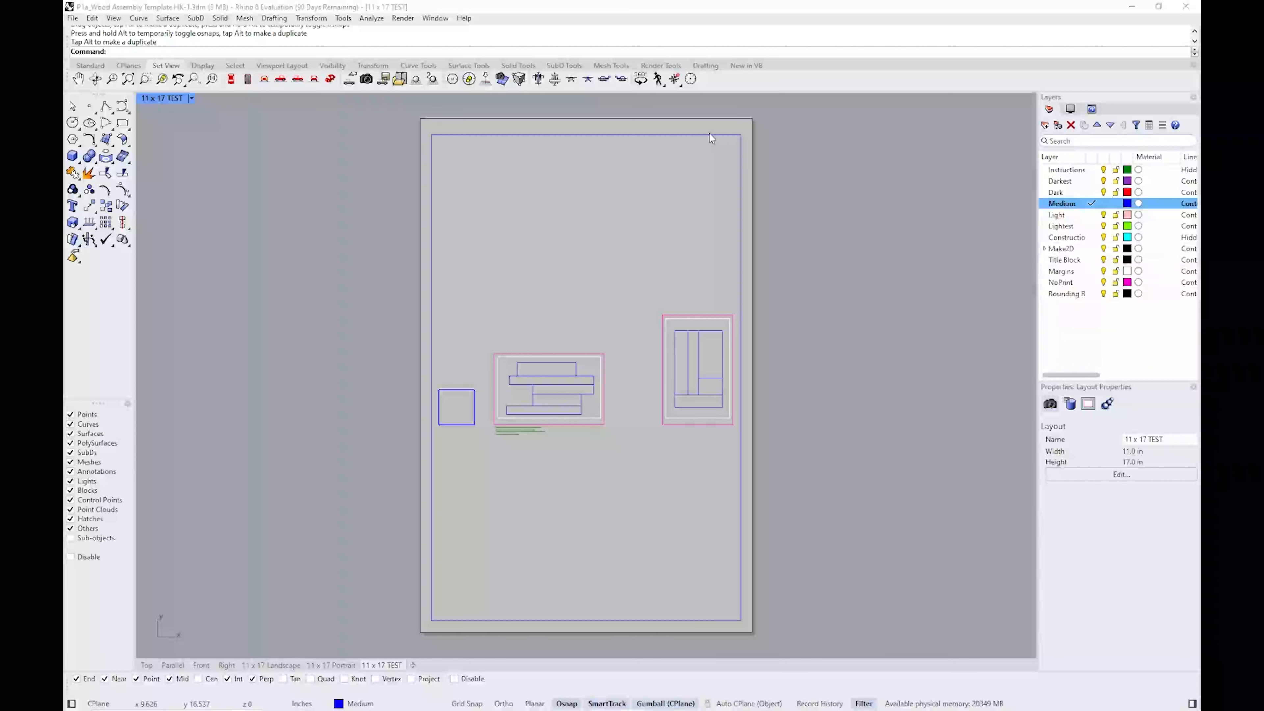
Activate the Top detail and set its scale to 1 inch on the layout for 2" in the model
double_click(595, 219)
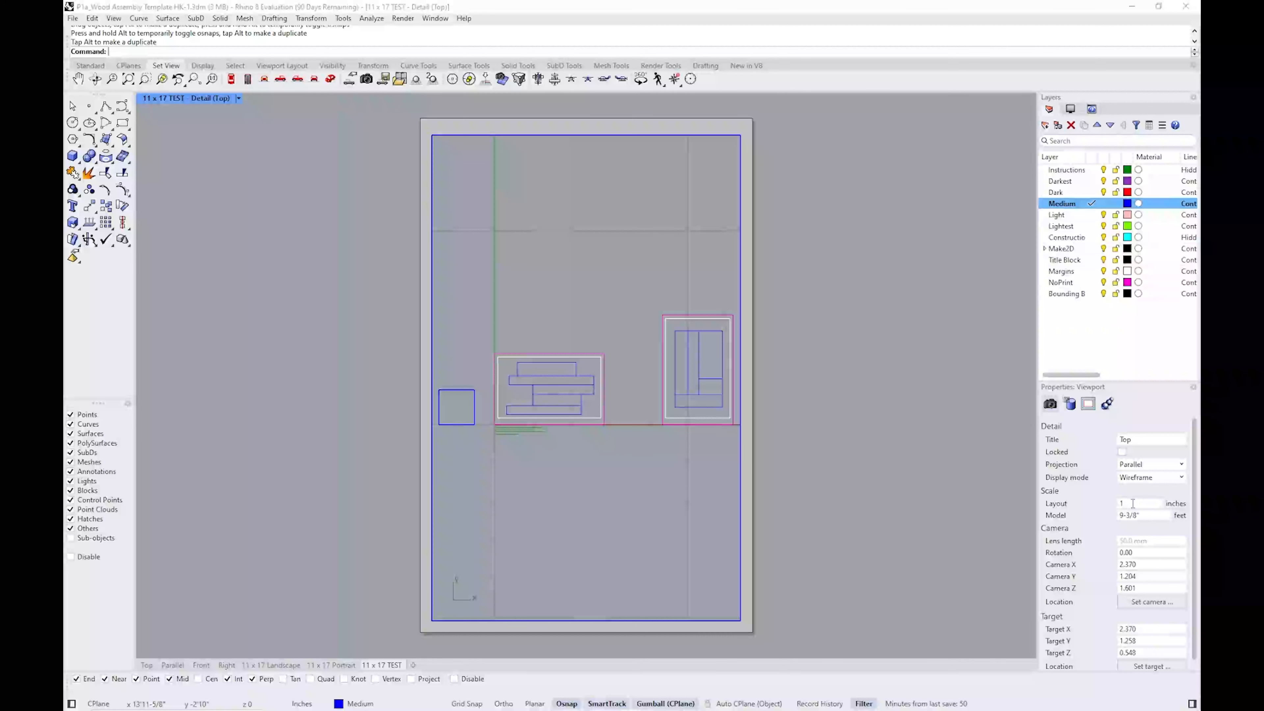
click(1142, 516)
text(2)
key(Return)
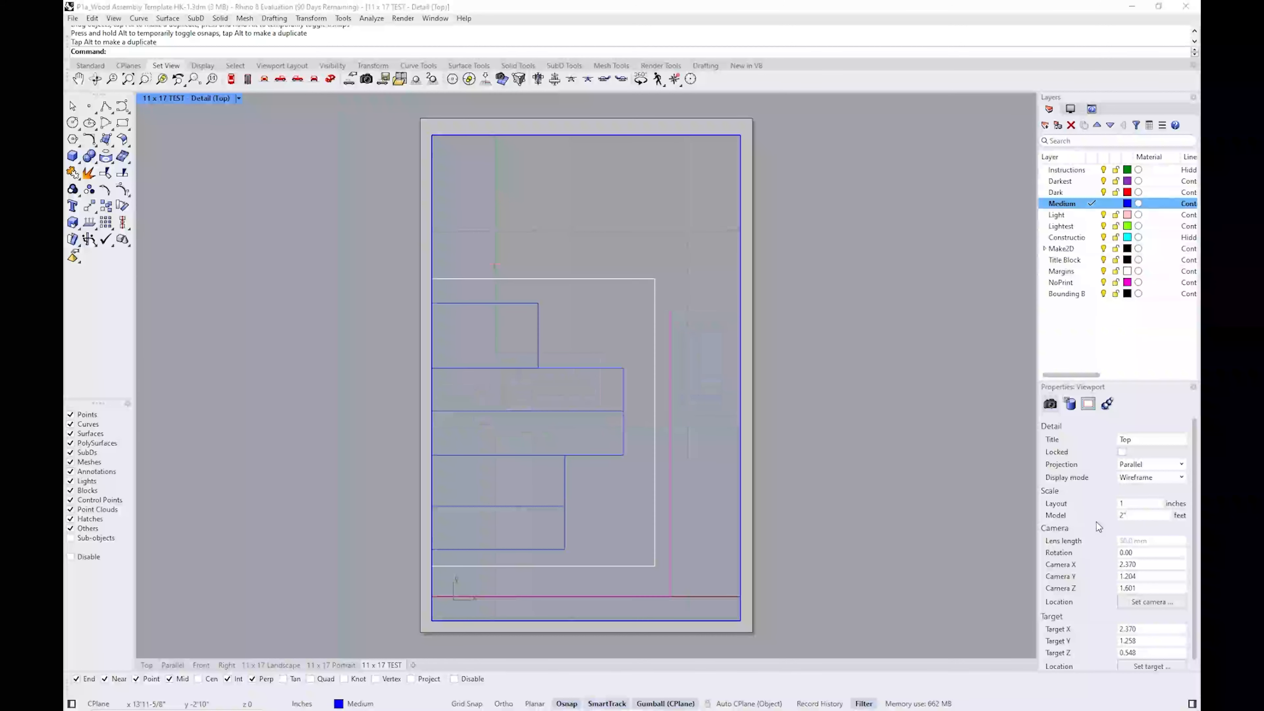
Position the portrait sheet's drawing centrally within the detail frame and lock the detail
mouse_move(698, 461)
right_down()
mouse_move(536, 463)
mouse_move(549, 457)
right_up()
right_drag(666, 468, 553, 460)
right_drag(683, 454, 578, 476)
mouse_move(659, 442)
right_down()
mouse_move(626, 423)
mouse_move(652, 485)
mouse_move(635, 430)
mouse_move(691, 443)
mouse_move(651, 472)
right_up()
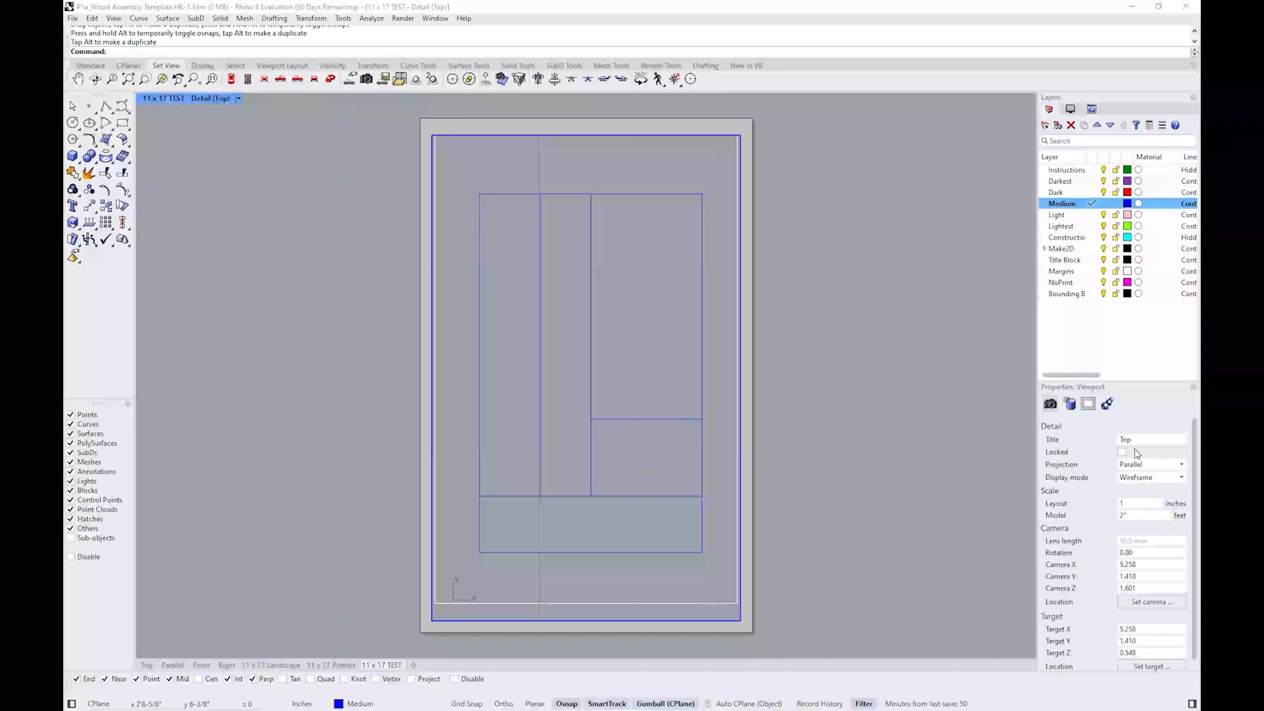
click(1122, 452)
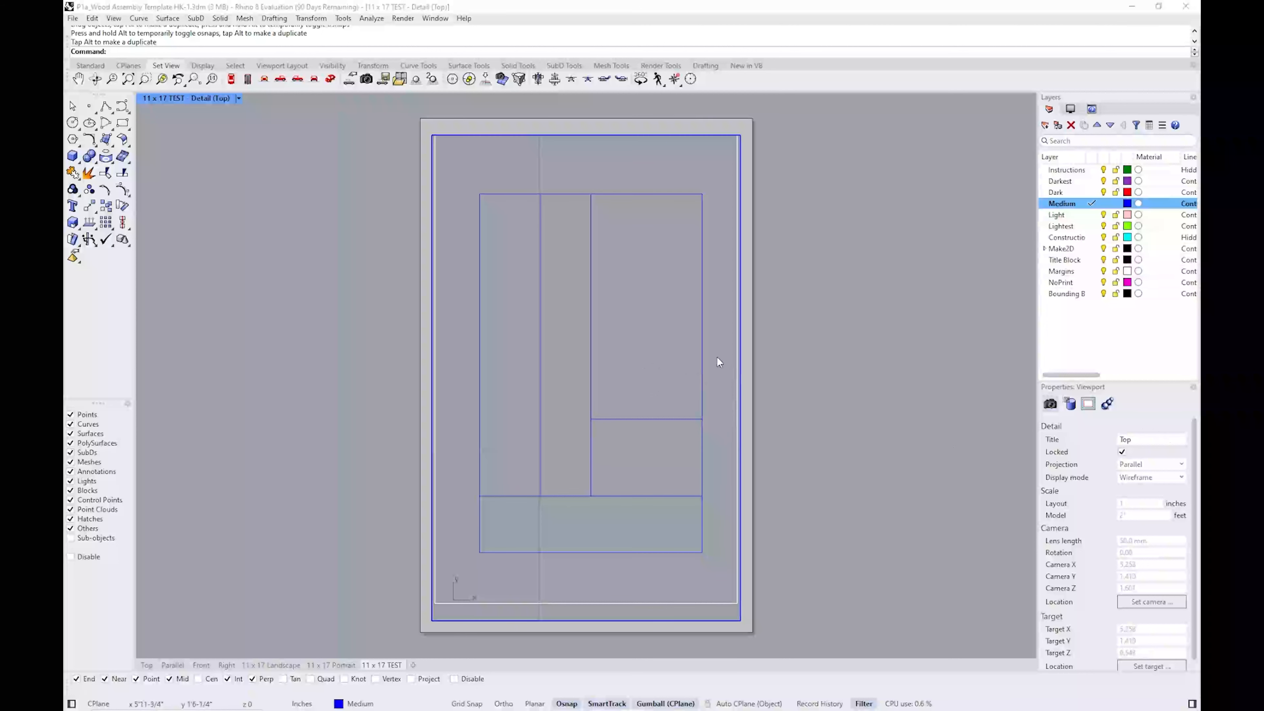
Test panning with the detail locked and return to the layout page
right_drag(716, 356, 416, 408)
right_drag(669, 445, 175, 418)
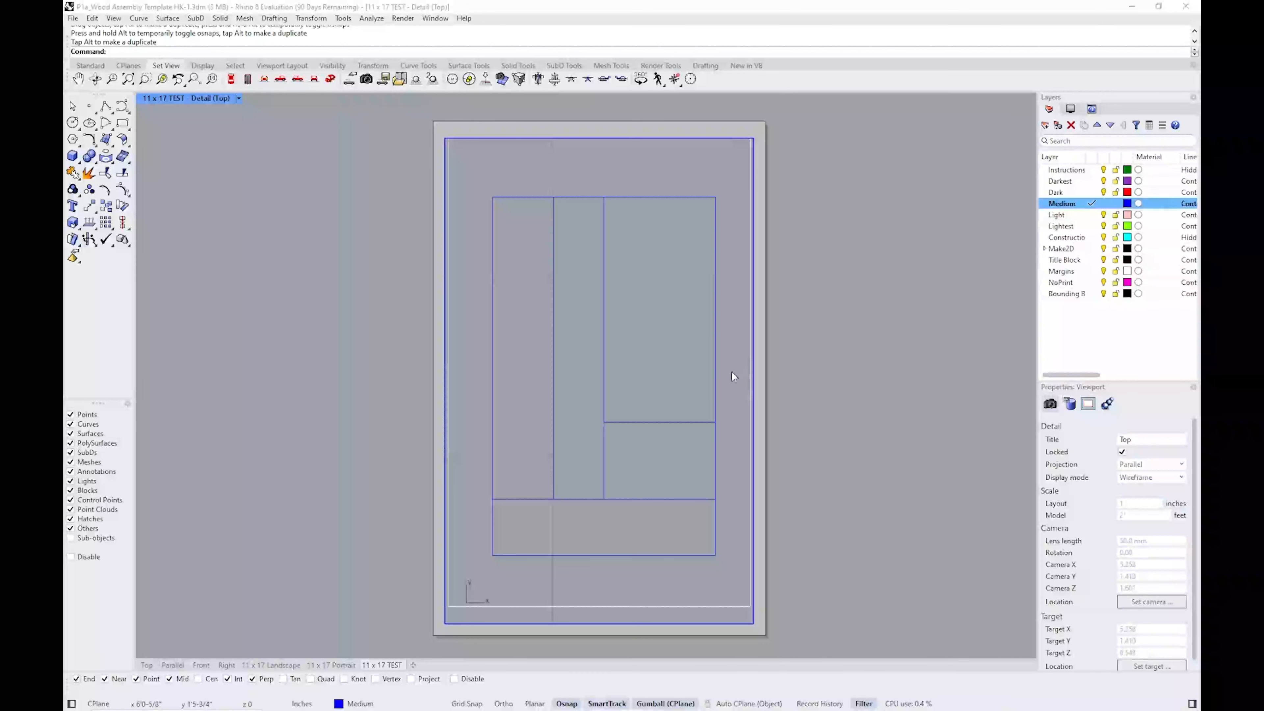
double_click(728, 334)
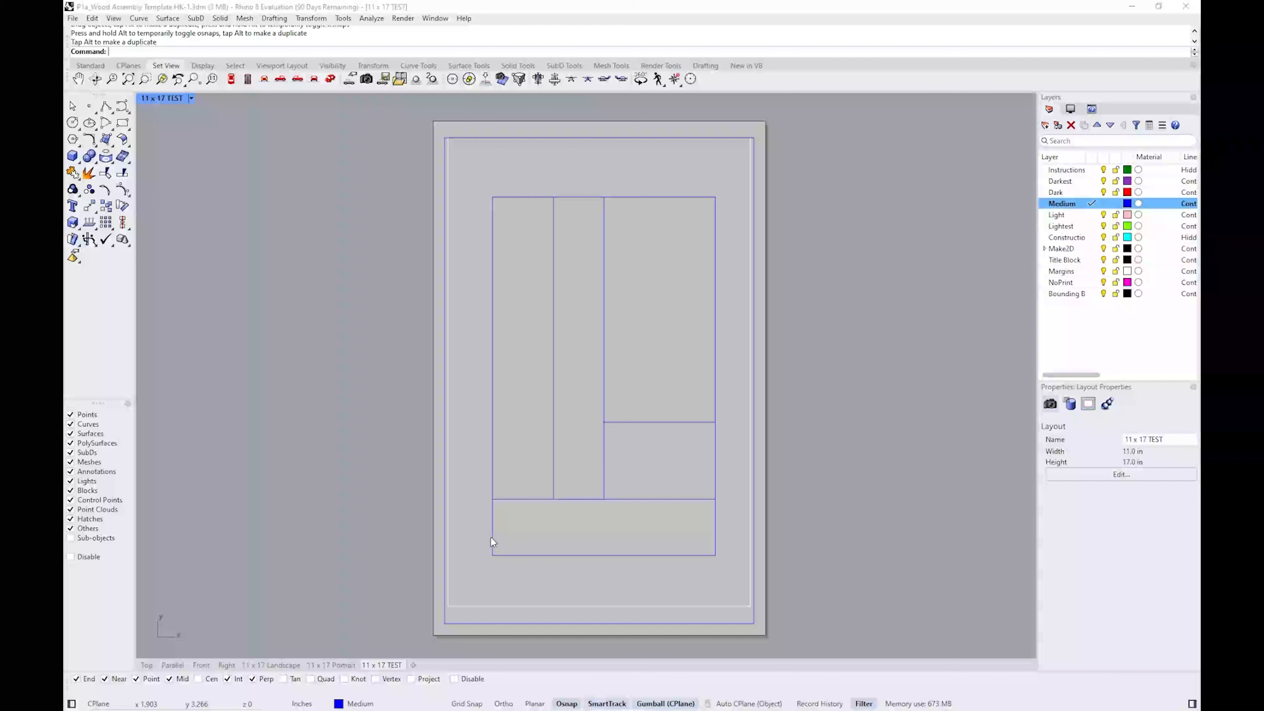
click(553, 624)
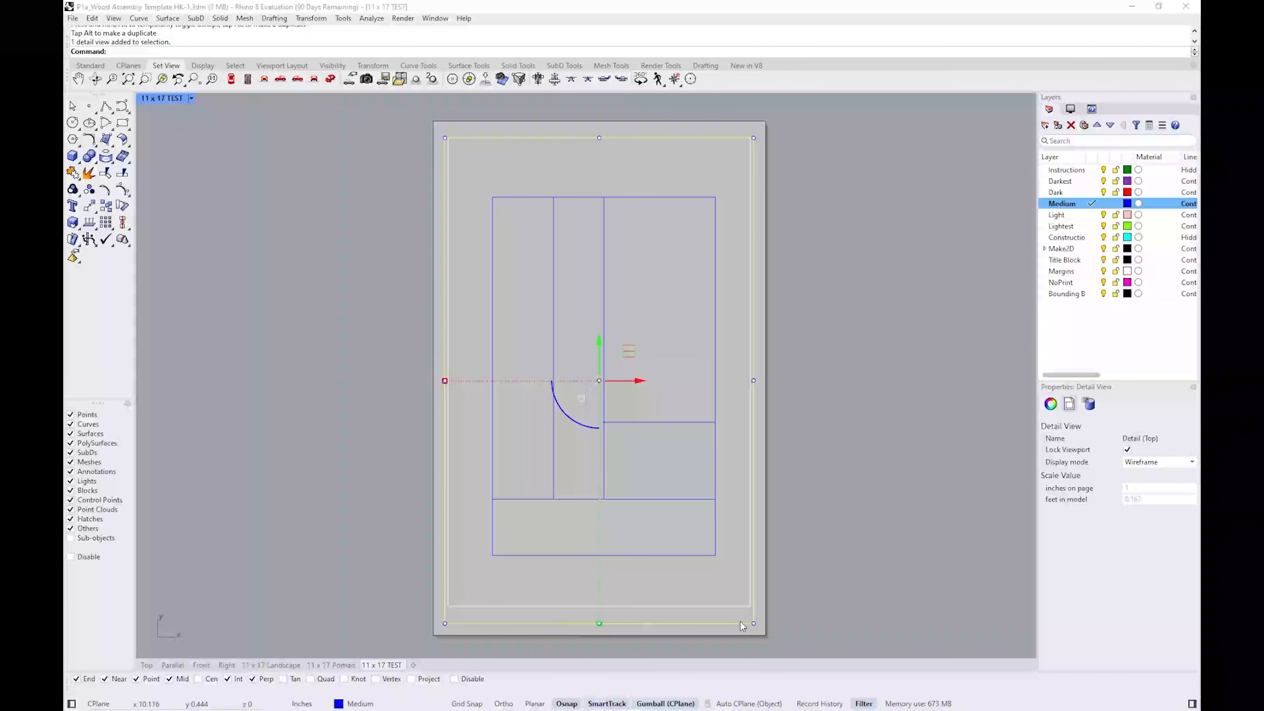
click(806, 601)
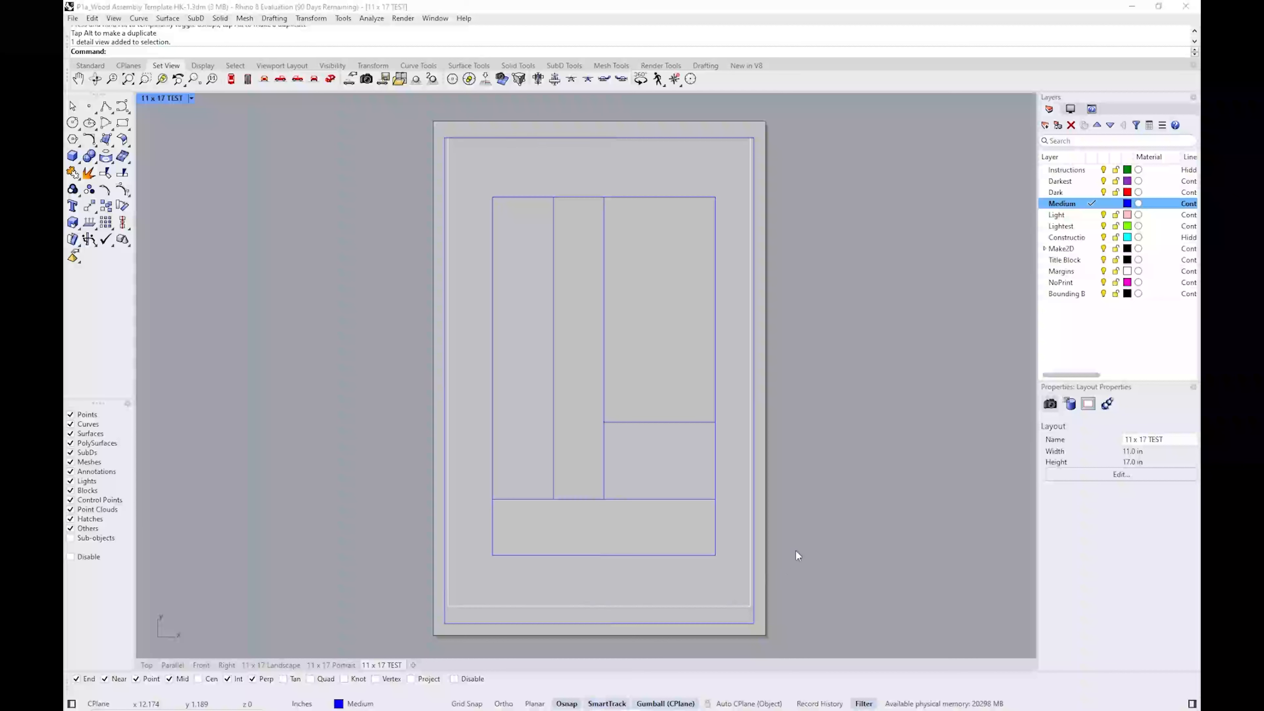
text(Text)
key(Return)
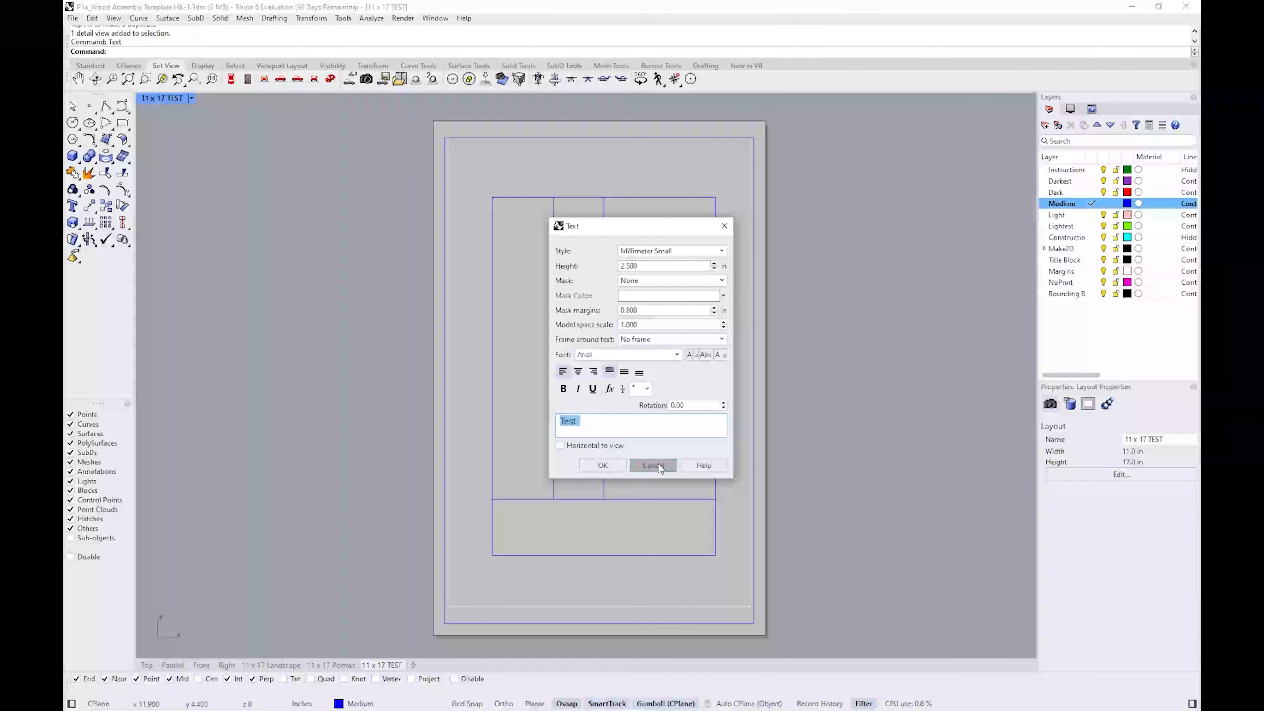
click(652, 465)
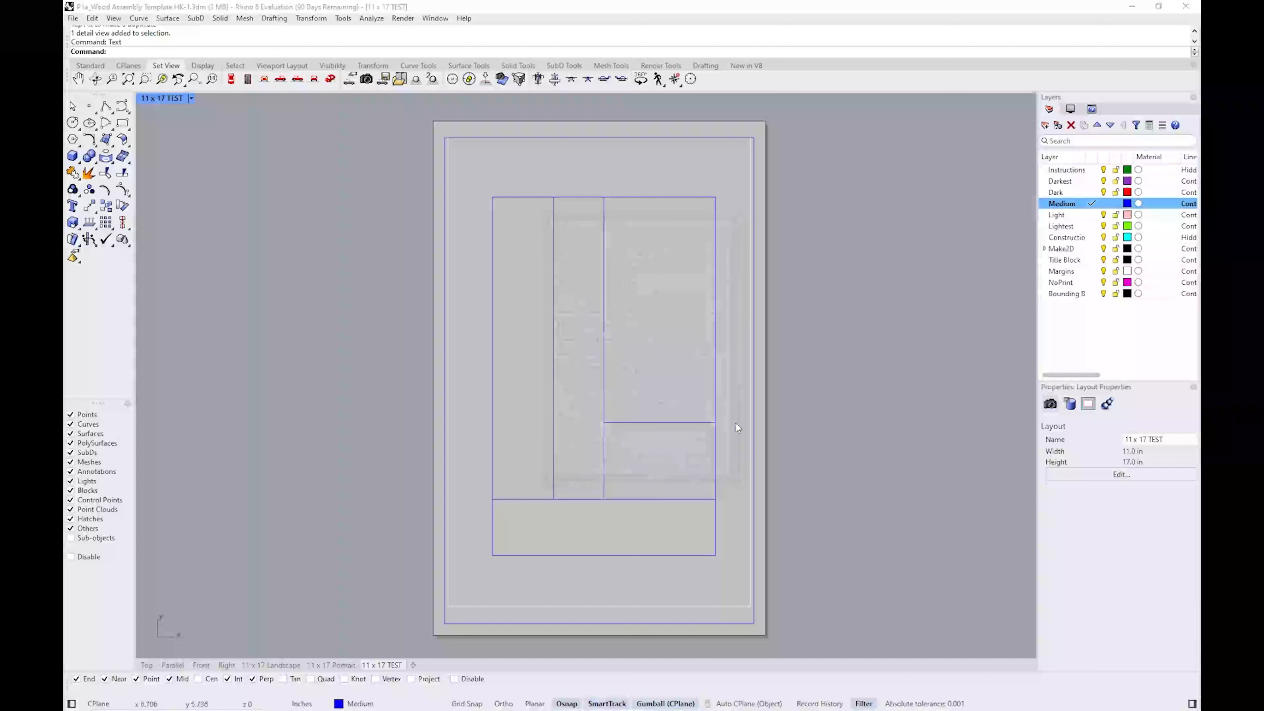
Move the detail frame on the 11 x 17 TEST layout to the Title Block layer and deselect it
click(734, 622)
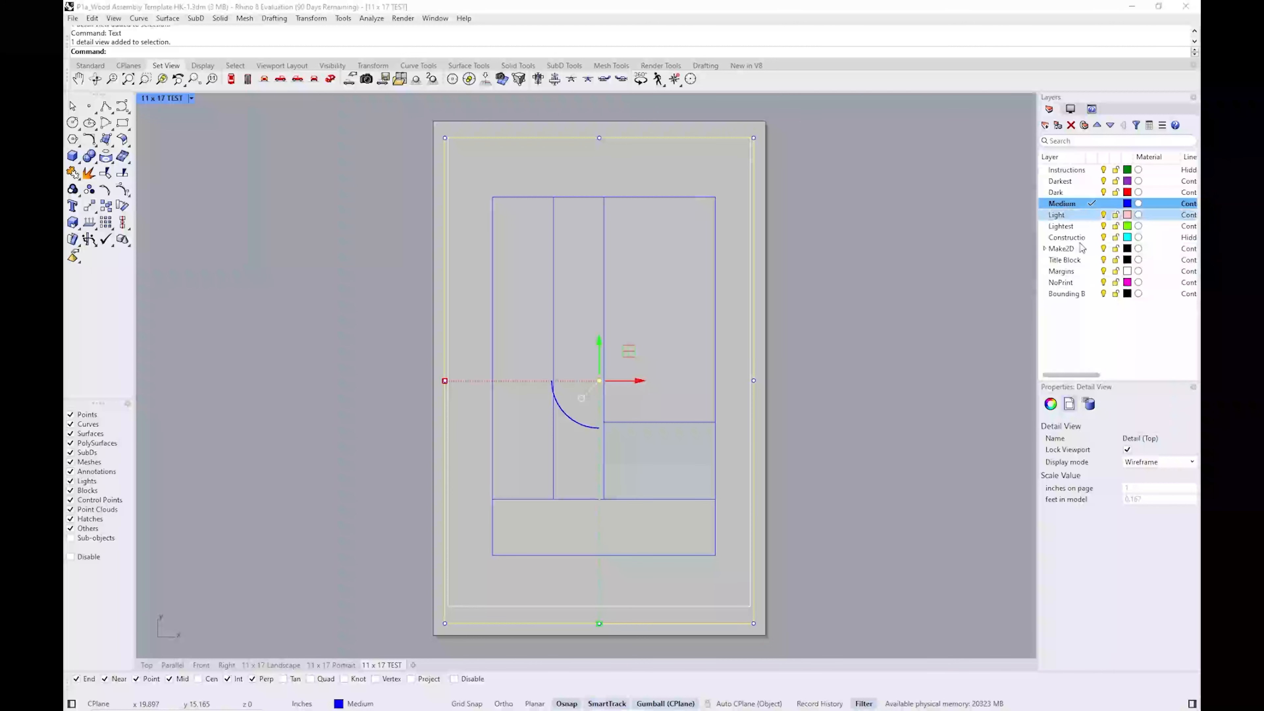
click(1050, 404)
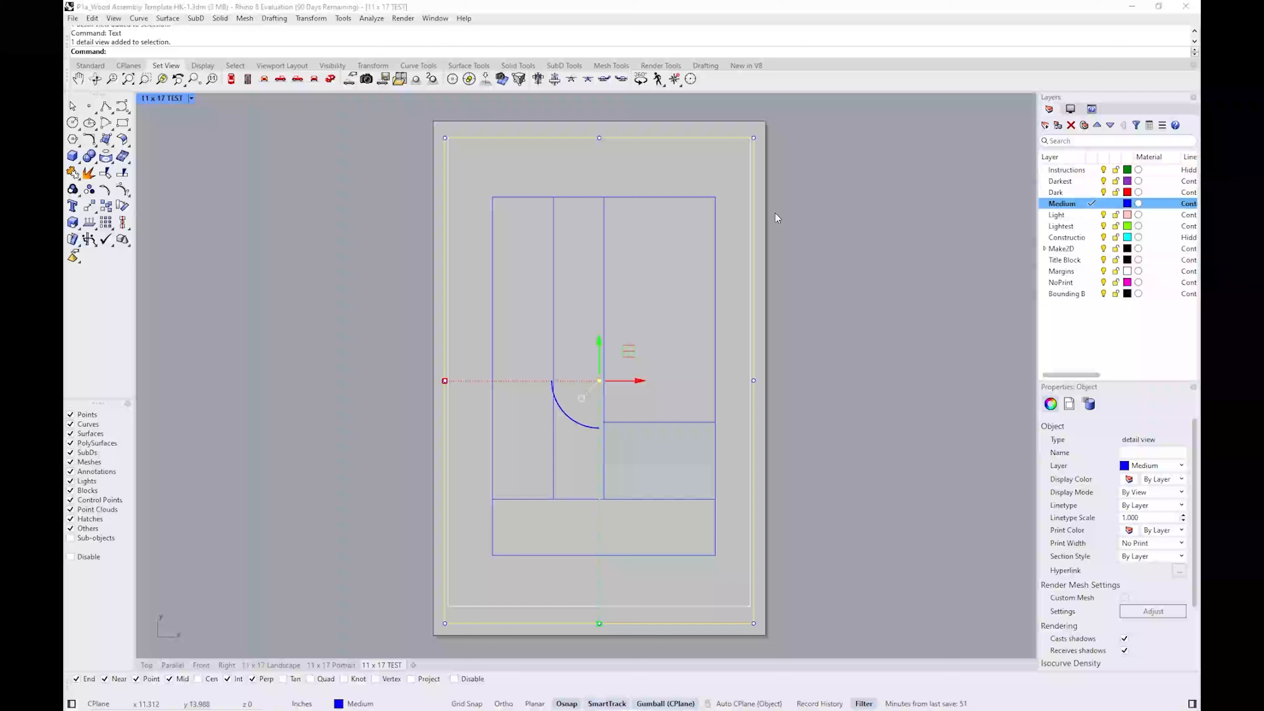
text(hangeLayer)
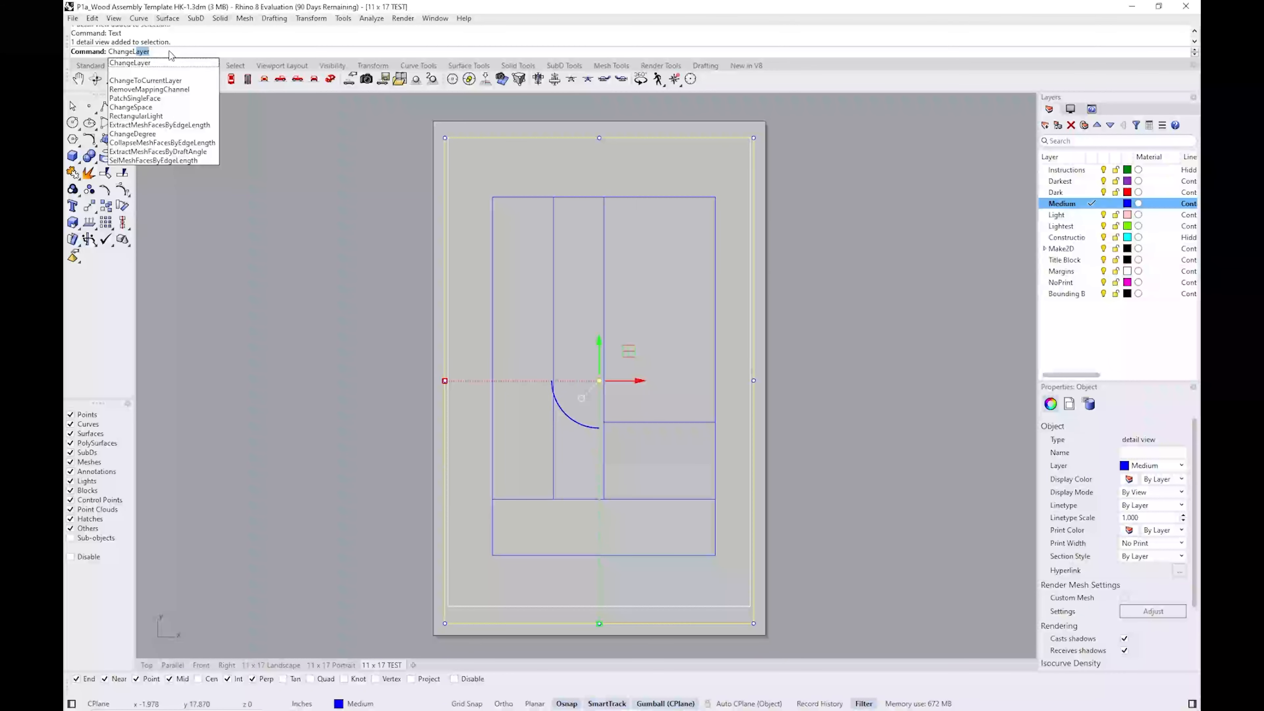
key(Return)
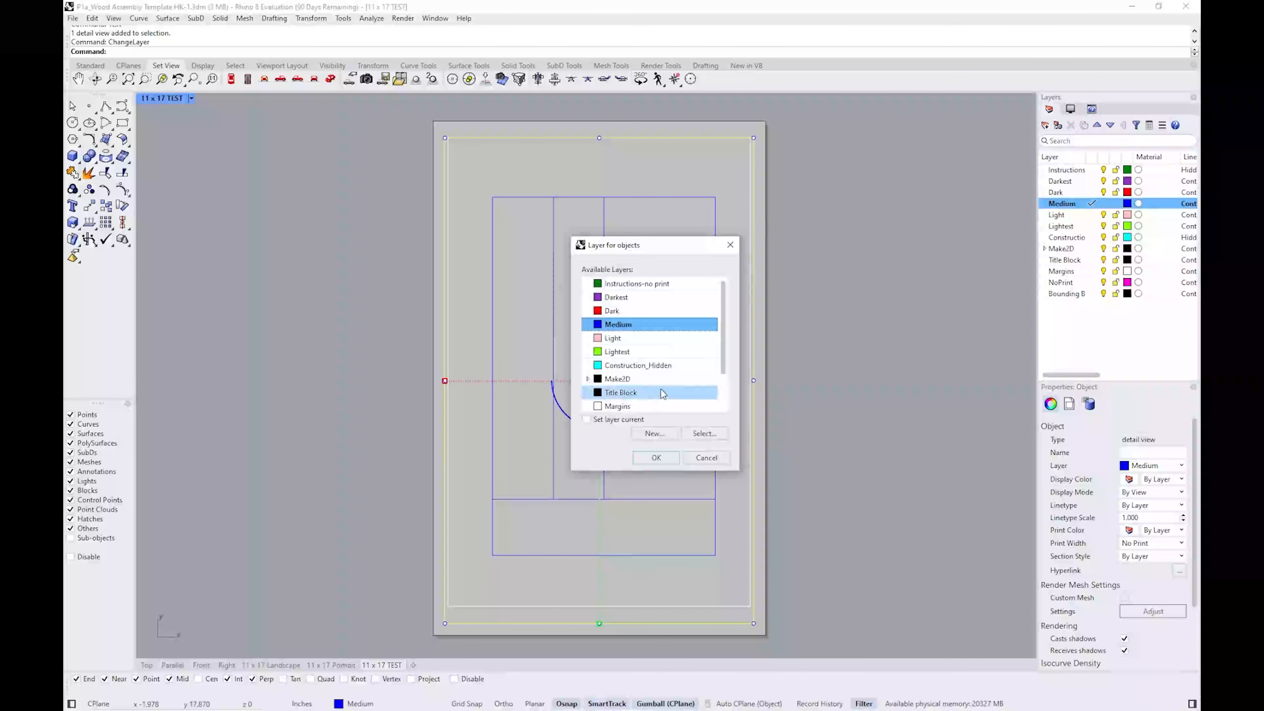
click(663, 394)
click(667, 461)
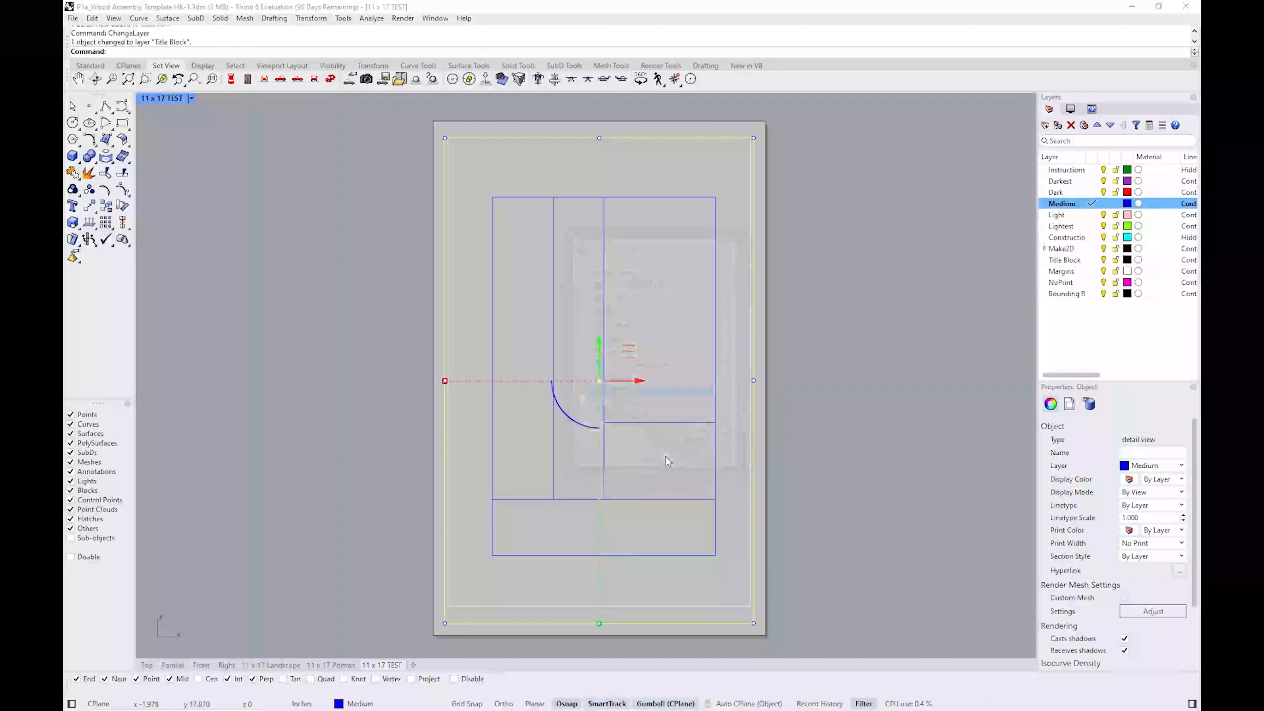
click(853, 368)
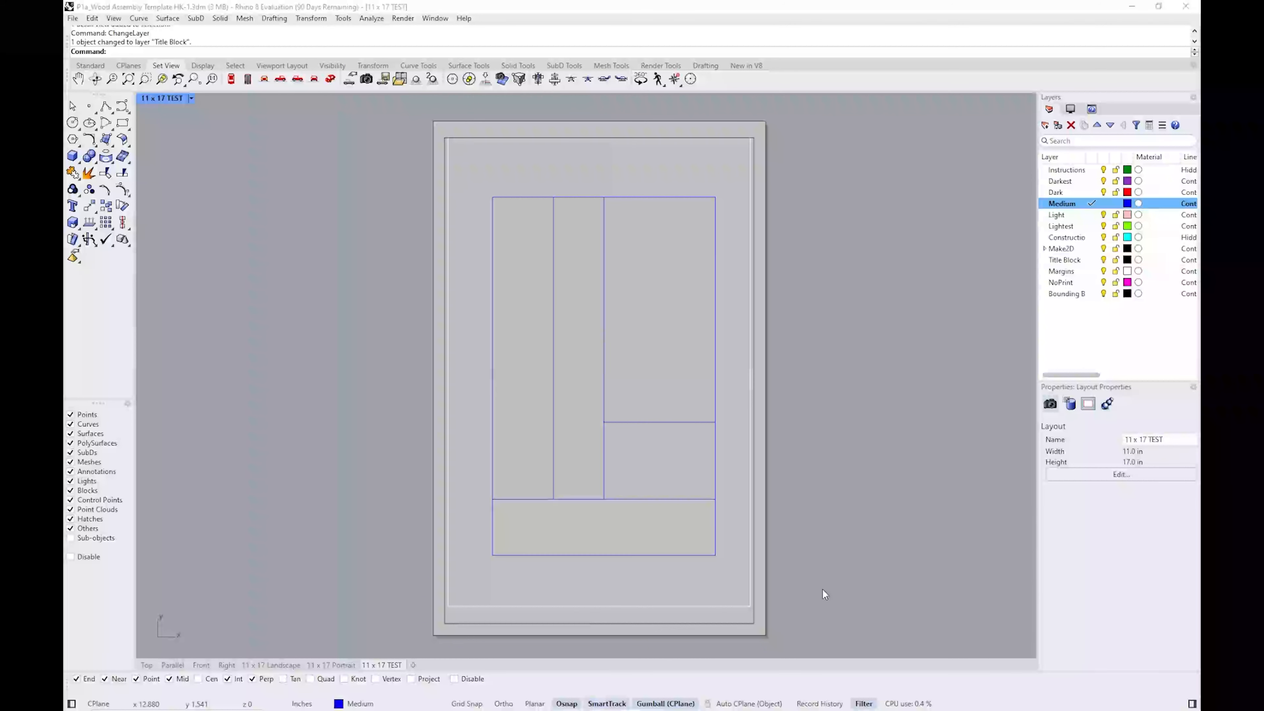
Stretch the detail frame's corners outward to the corners of the portrait page
click(725, 619)
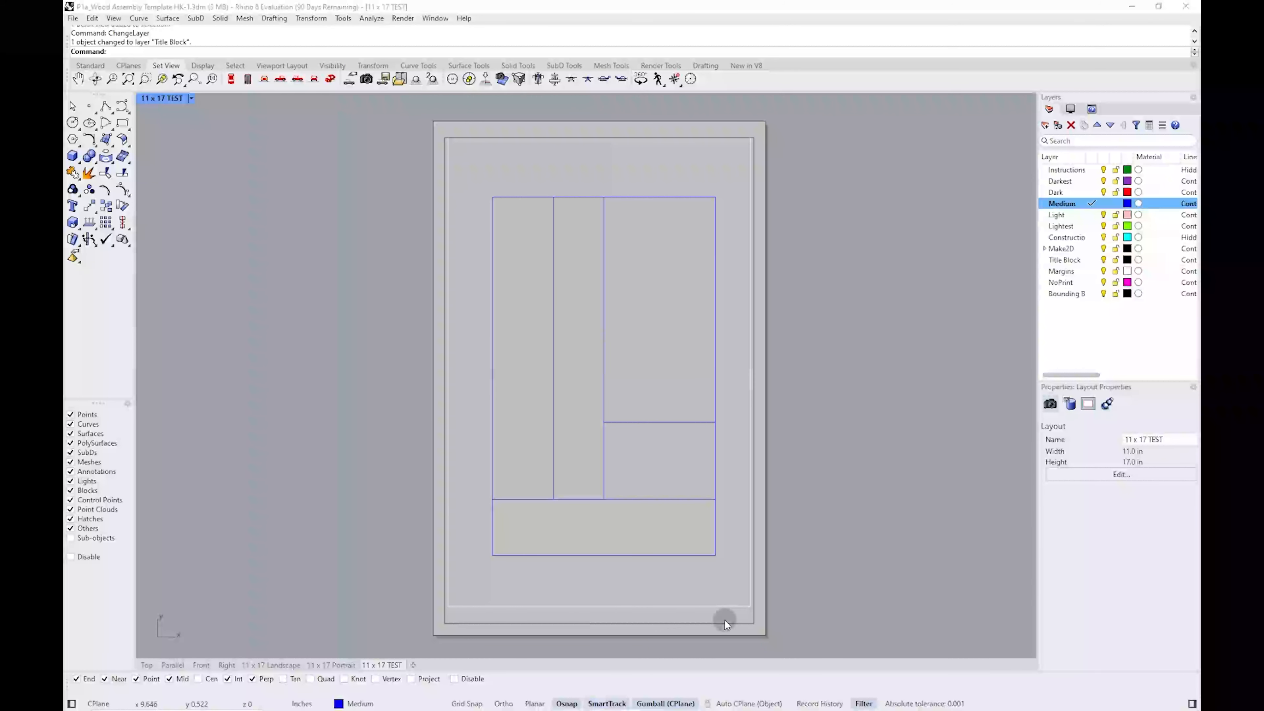
mouse_move(446, 625)
mouse_down()
mouse_move(474, 542)
mouse_move(457, 575)
mouse_move(467, 585)
mouse_move(529, 484)
mouse_move(443, 607)
mouse_move(527, 517)
mouse_move(433, 635)
mouse_up()
key(ctrl+z)
click(444, 622)
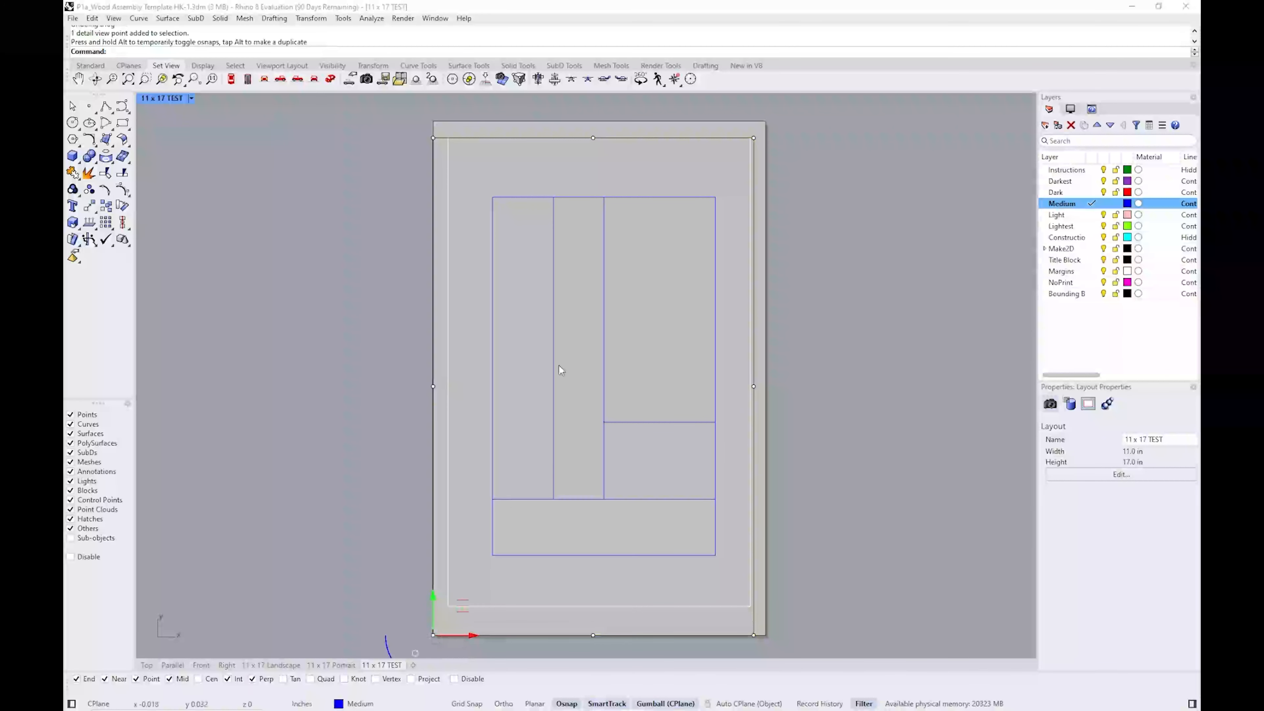
click(753, 139)
drag(754, 141, 766, 121)
click(433, 121)
Fit the detail frame to the drawing's white margin rectangle by snapping its opposite corners to it, and deselect the frame
drag(433, 122, 448, 137)
drag(765, 635, 750, 606)
click(853, 489)
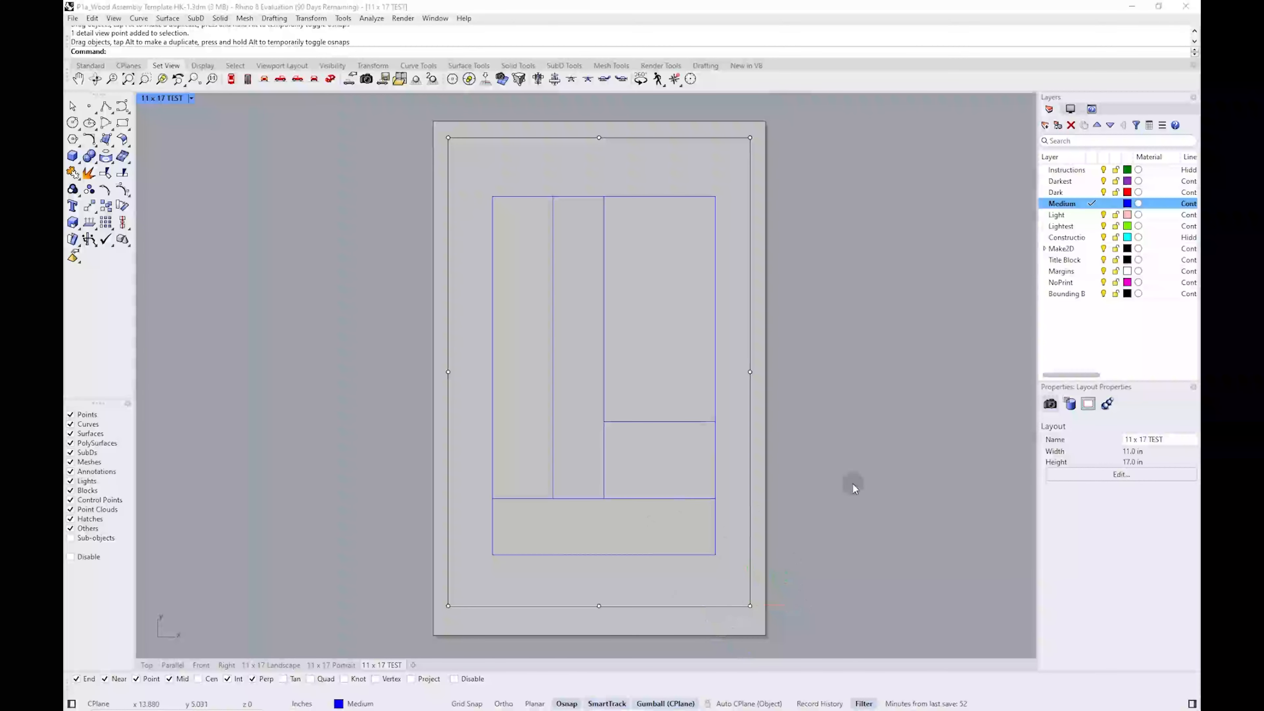
click(750, 494)
mouse_move(647, 371)
mouse_down()
mouse_move(573, 375)
mouse_move(635, 373)
mouse_up()
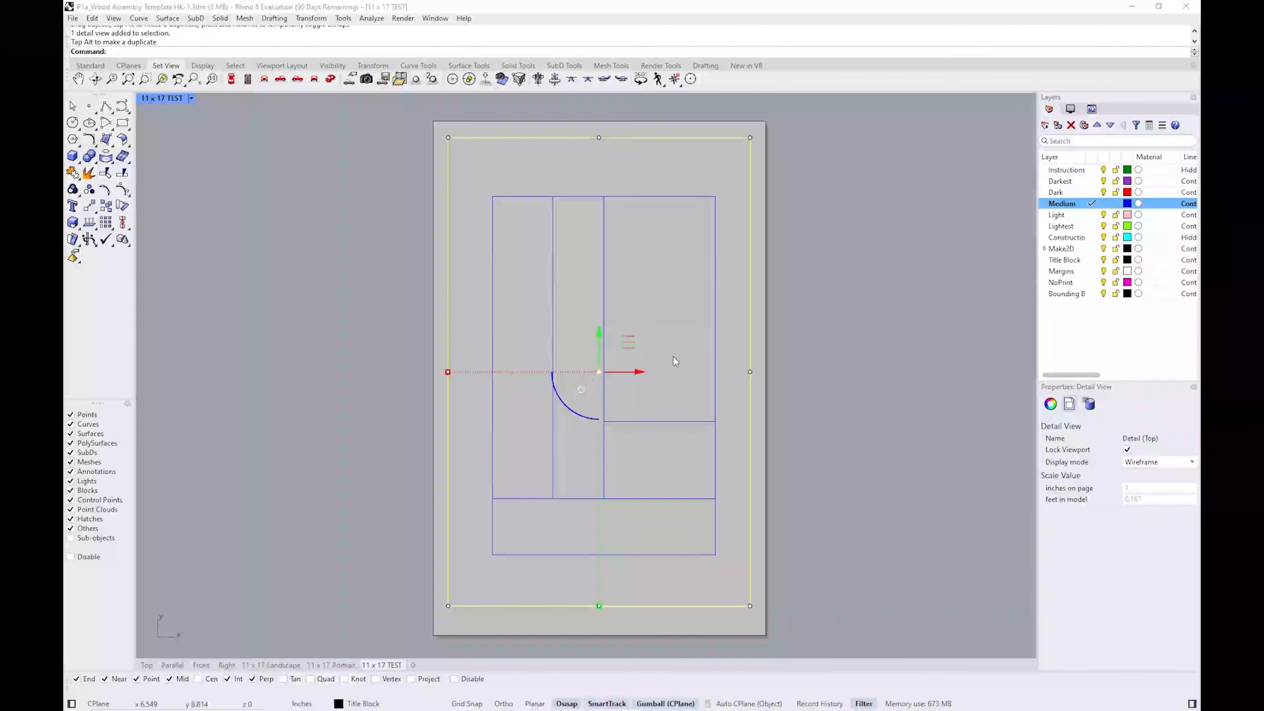
click(841, 365)
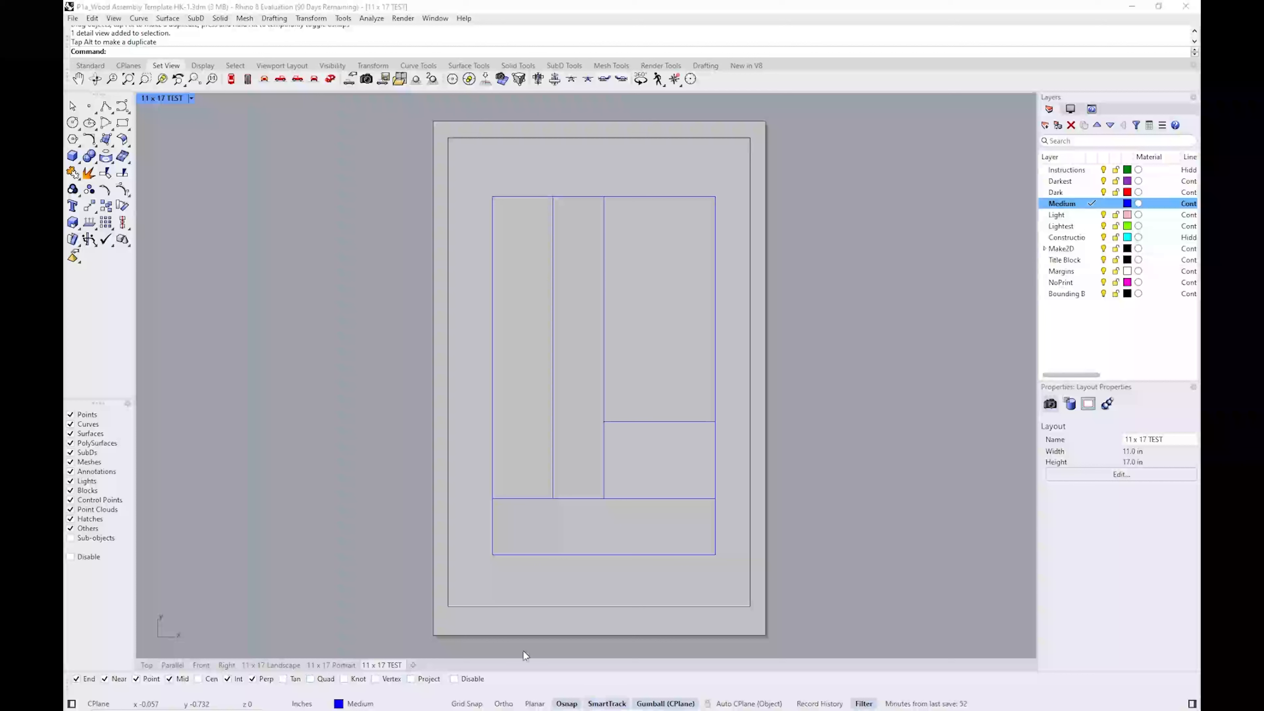
Create a landscape Arch D (24" x 36") layout named 24 x 36 TEST with one Top detail
click(413, 666)
click(461, 673)
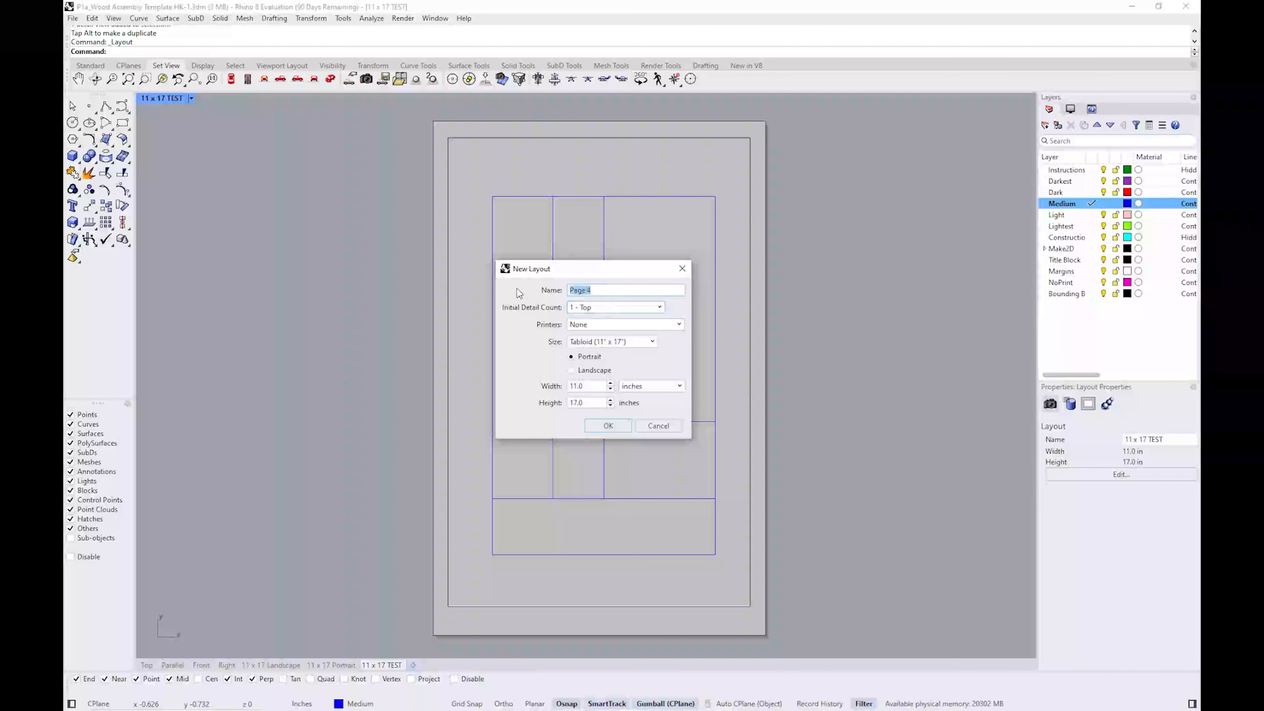
text(24 x 36 TEST)
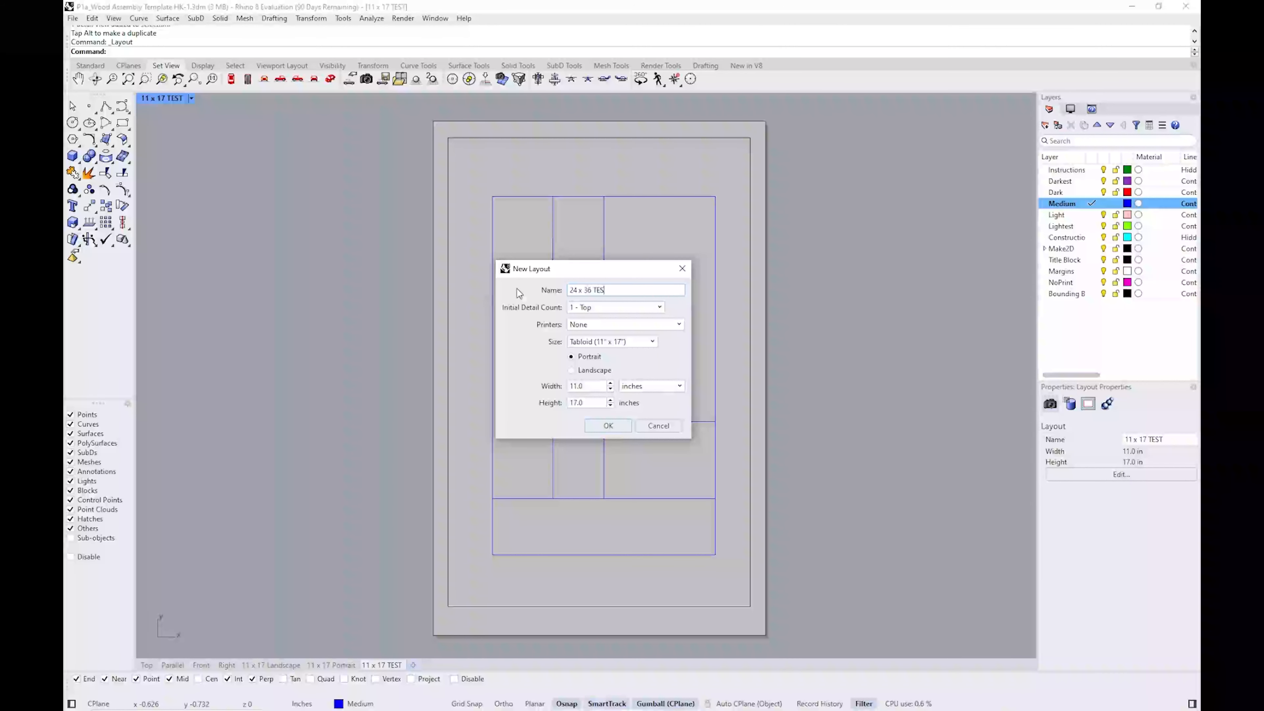
click(618, 340)
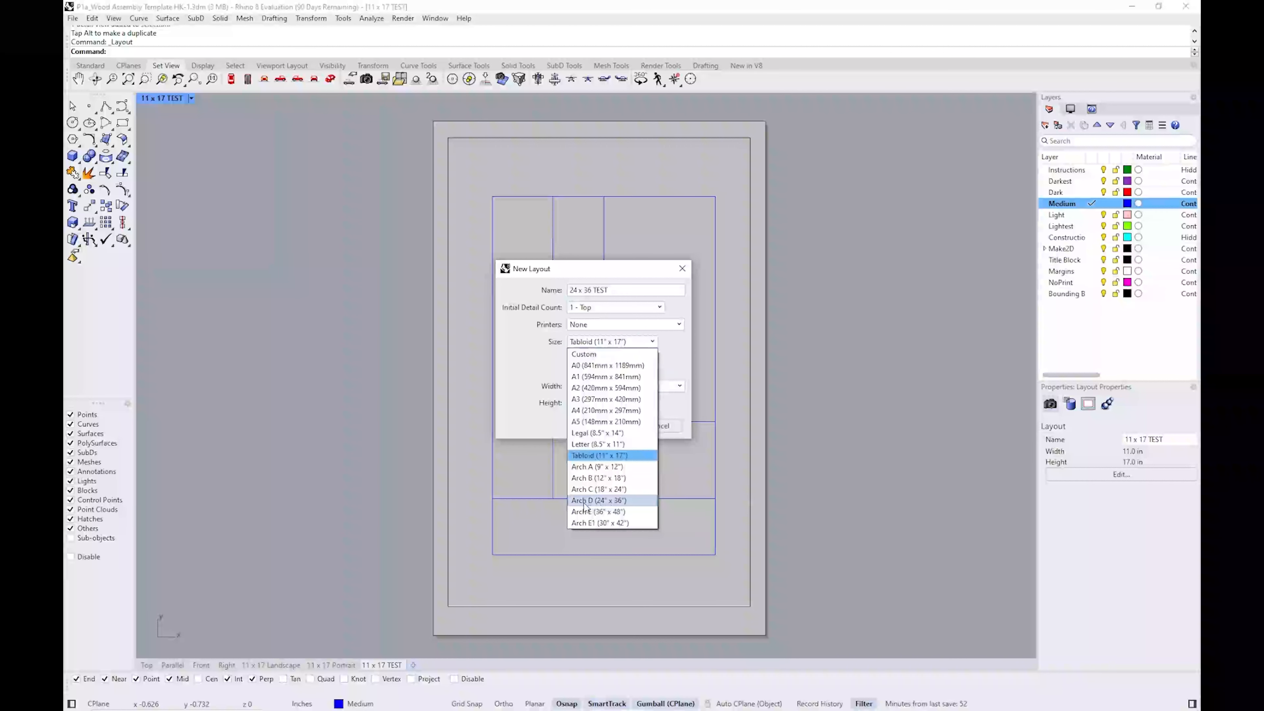
click(601, 501)
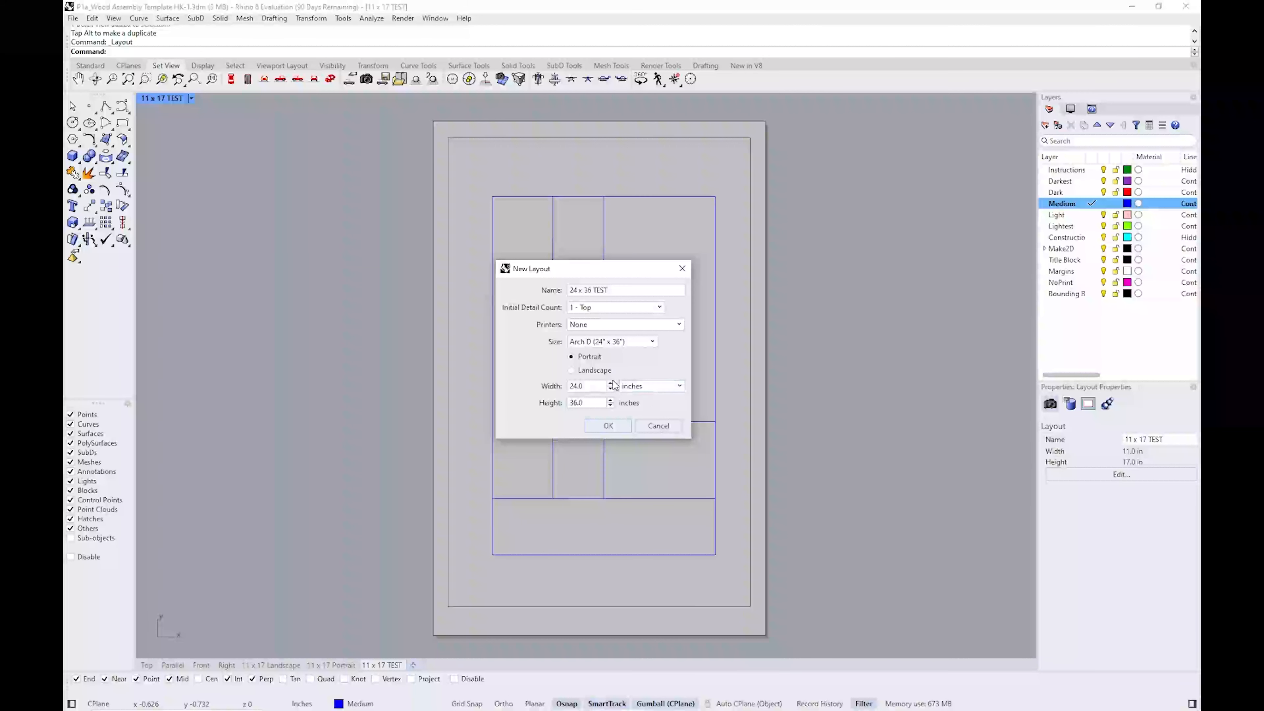
click(587, 371)
click(610, 426)
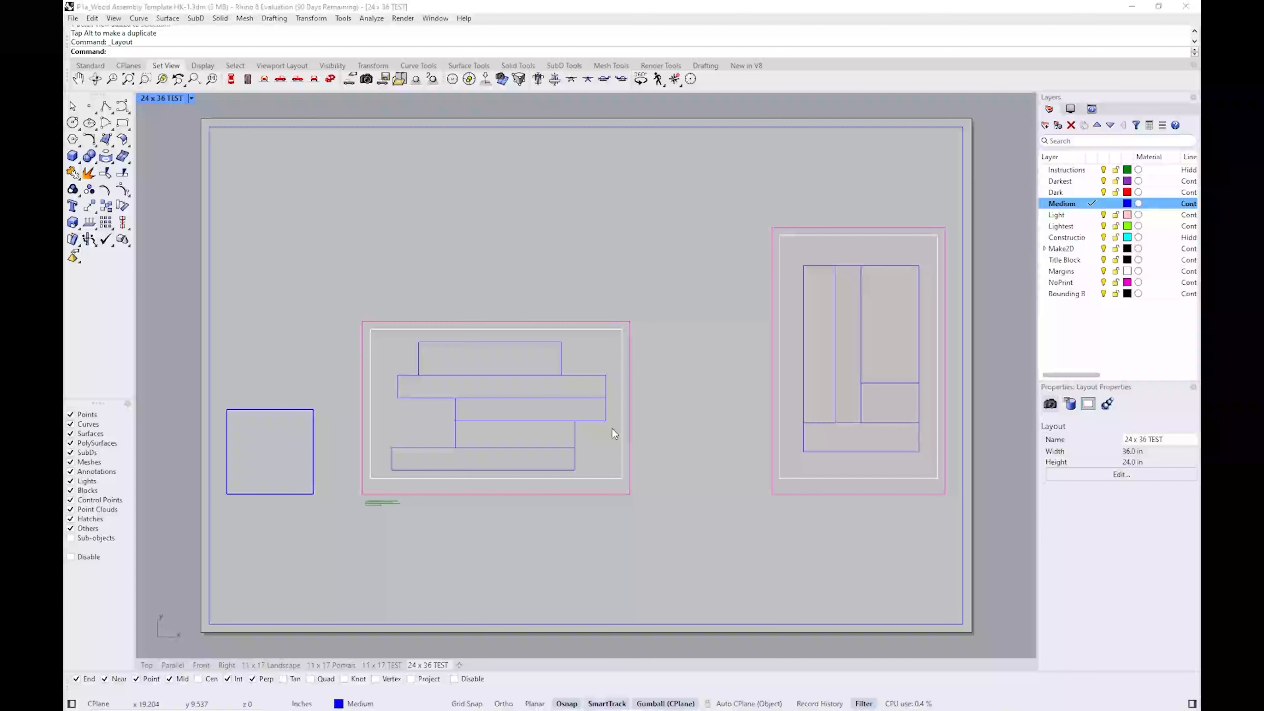
Activate the new sheet's Top detail and set its scale to 1 inch on the layout for 2" in the model
click(693, 253)
double_click(693, 254)
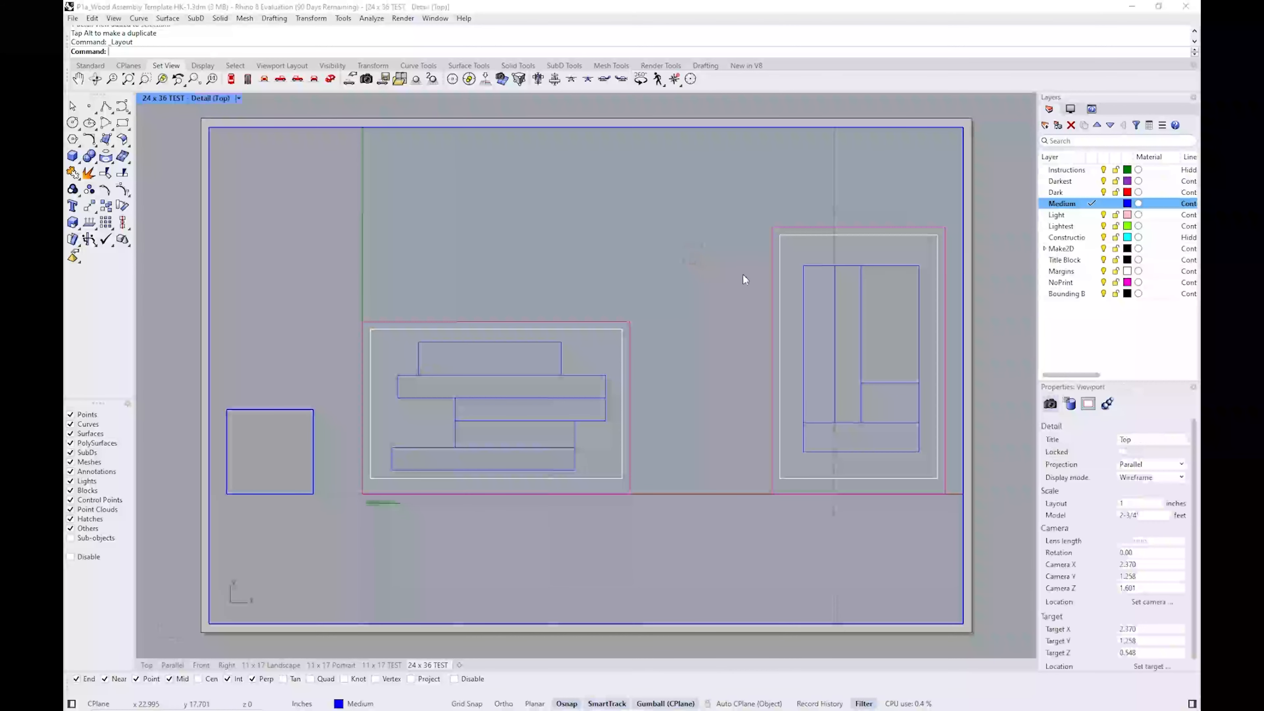
click(1150, 516)
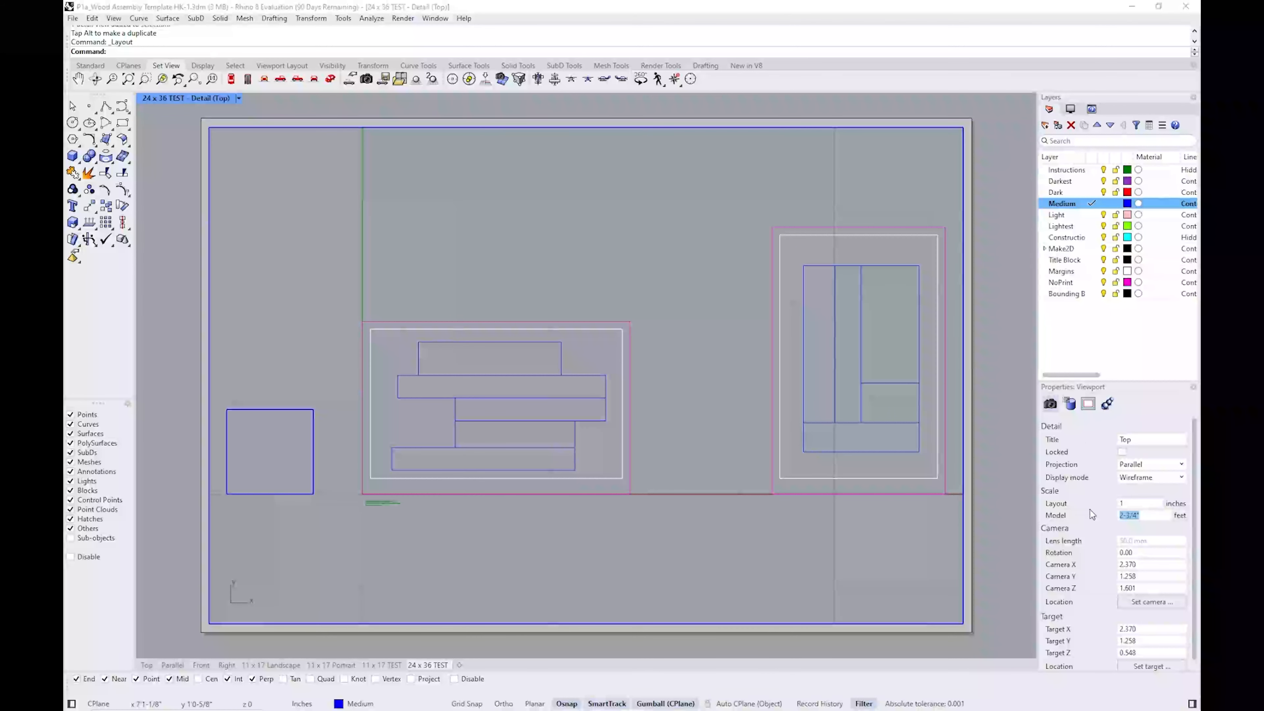
text(2)
key(Return)
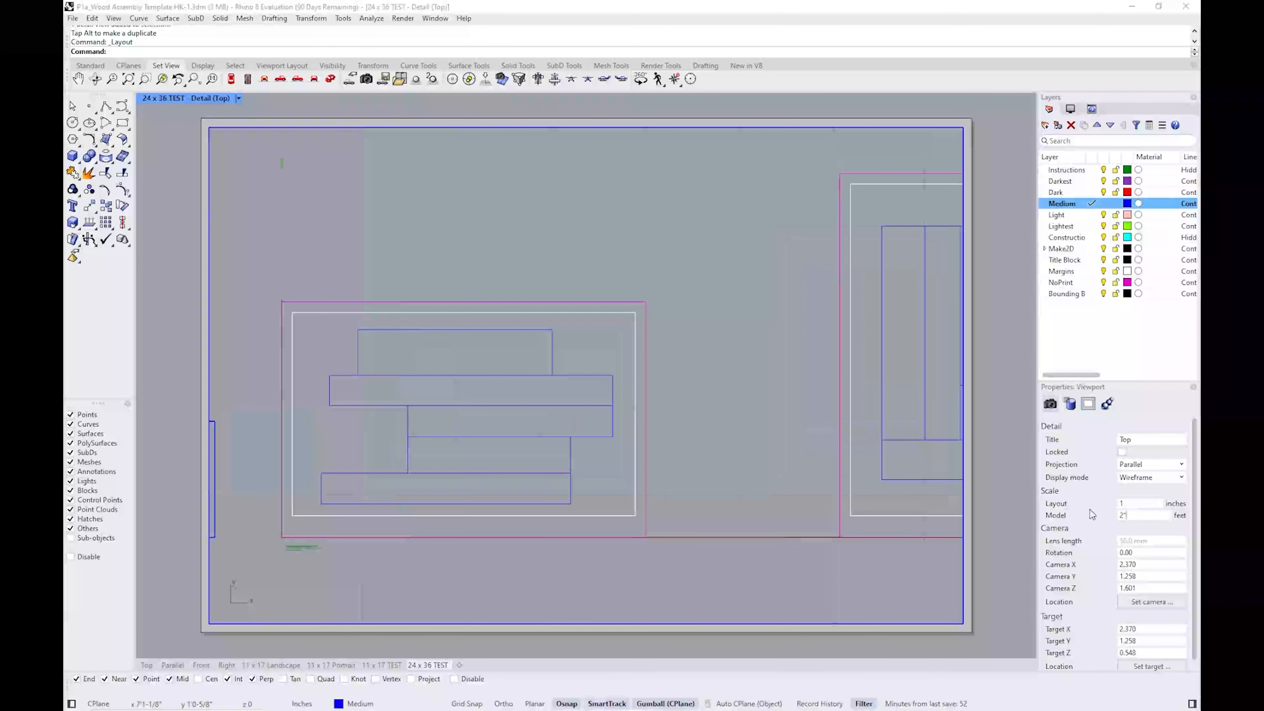
Reposition the two assembly drawings within the landscape detail, lock the detail and return to the layout page
right_drag(818, 494, 735, 506)
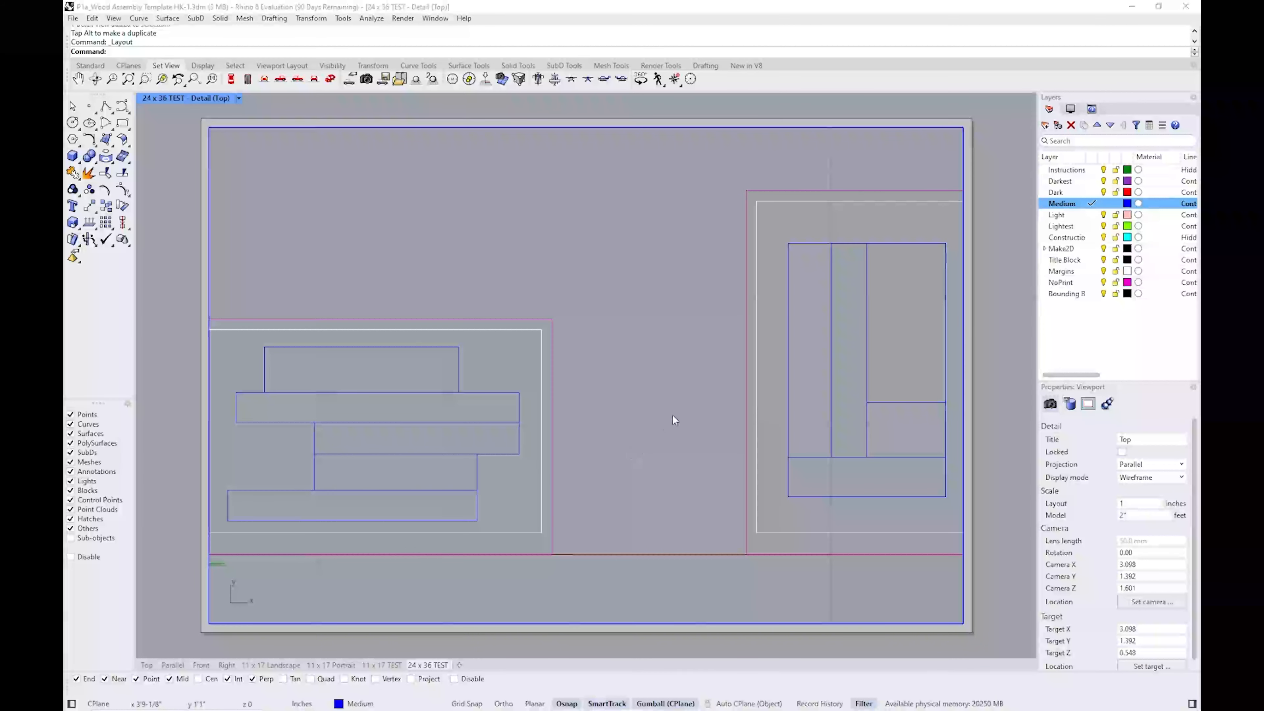
click(1122, 452)
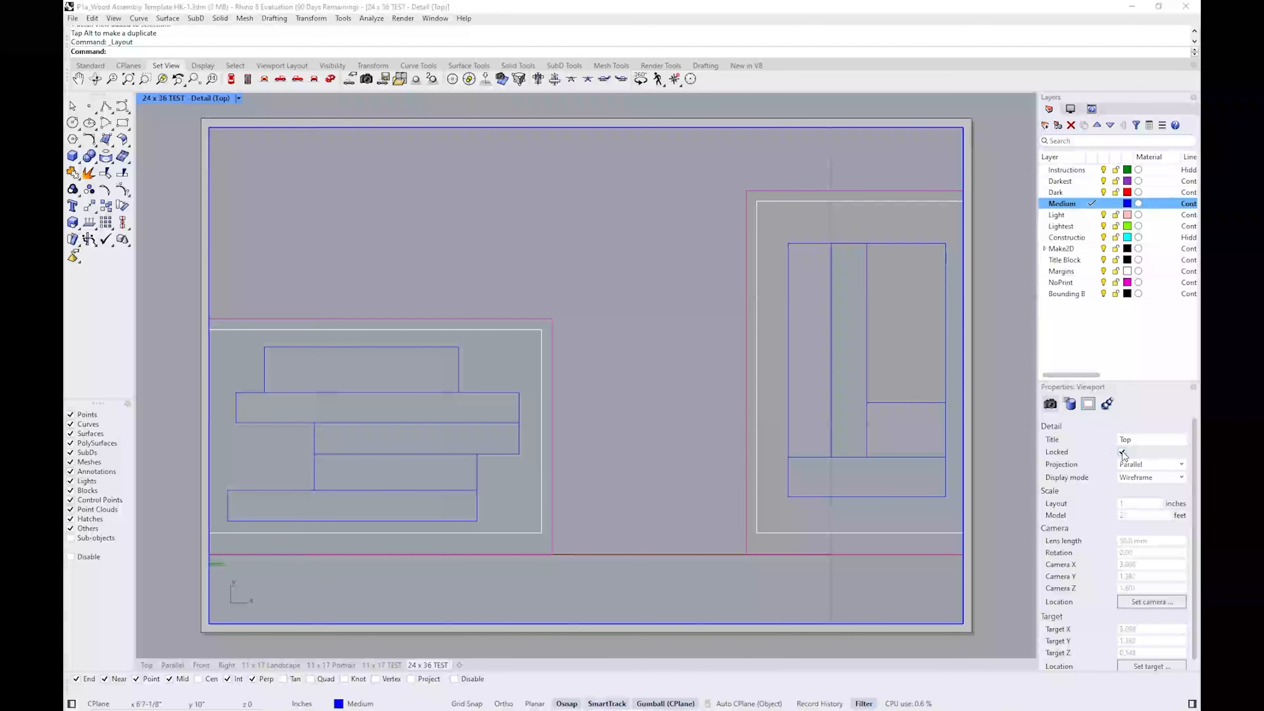
double_click(655, 179)
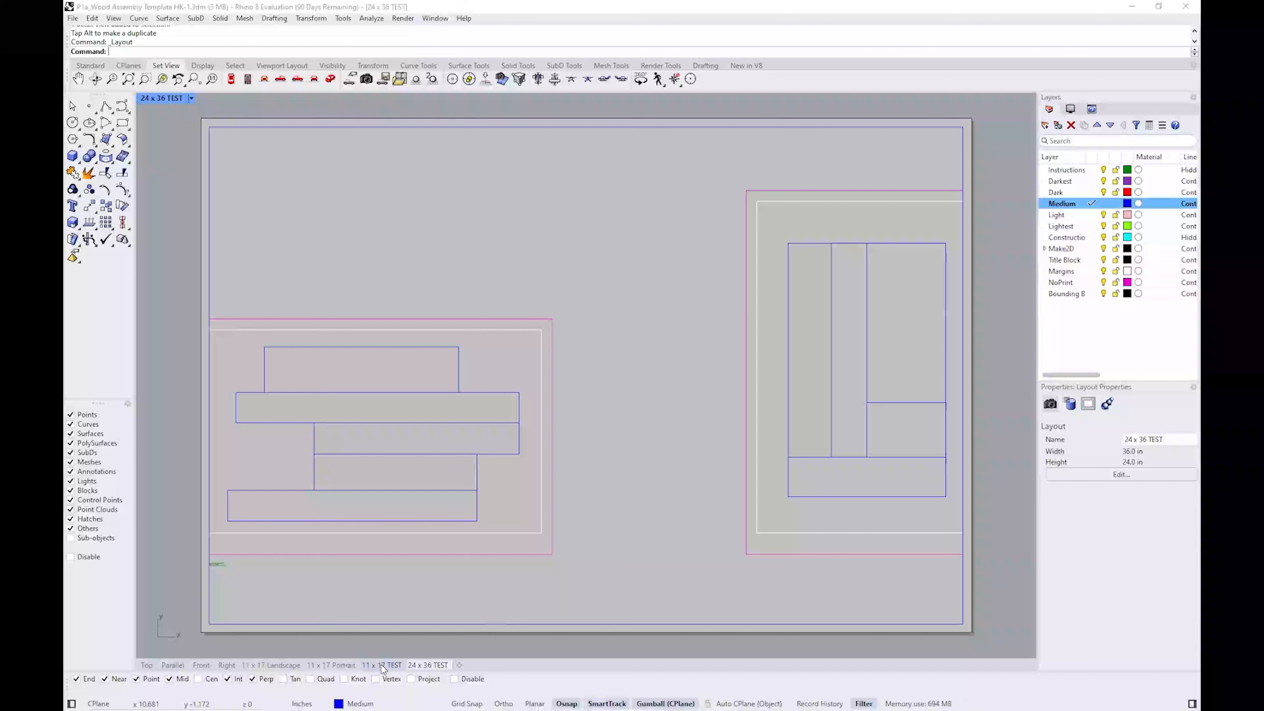
Review the print settings and preview for the 24 x 36 TEST layout, and close them without printing
right_click(433, 665)
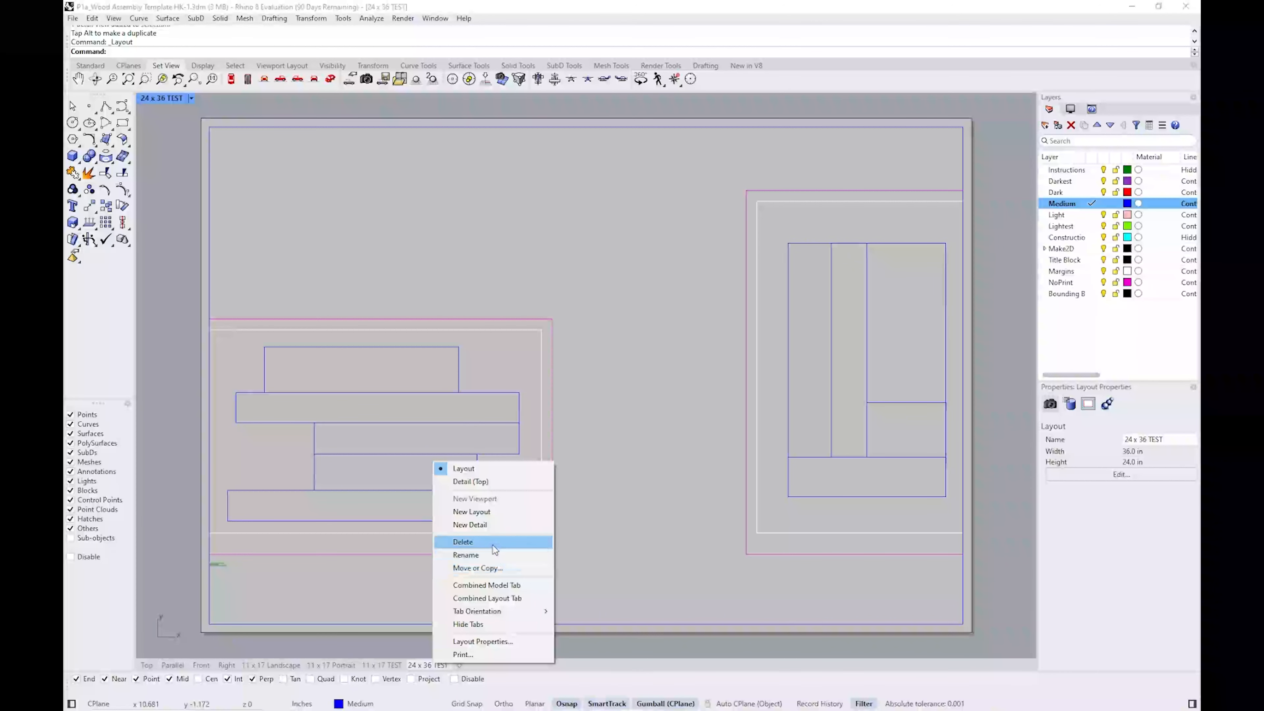
click(985, 480)
text(Prim)
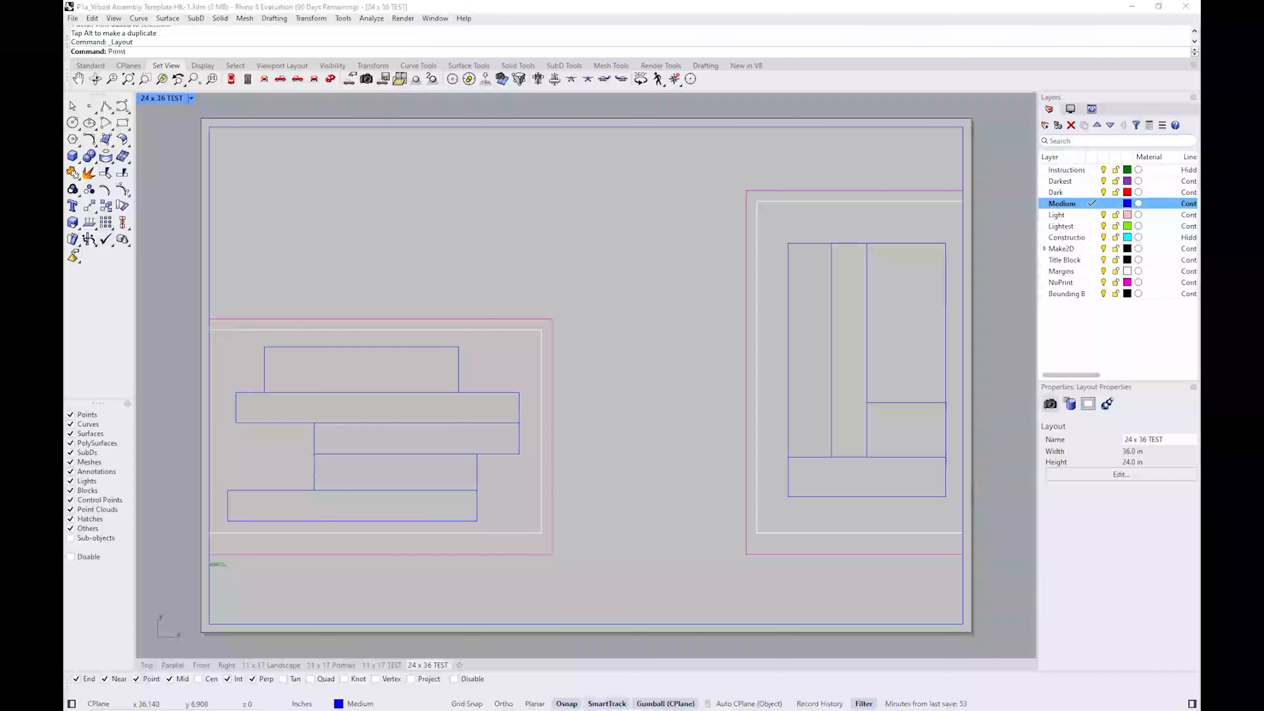
text(t)
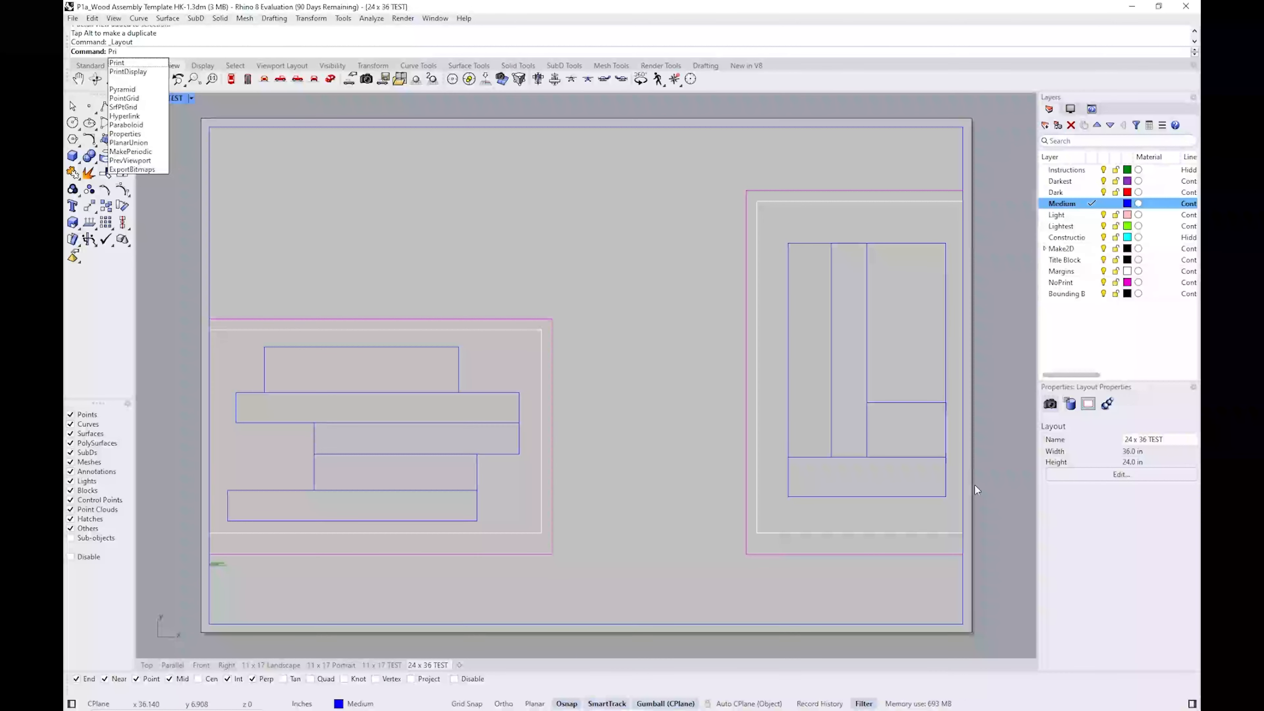
key(Return)
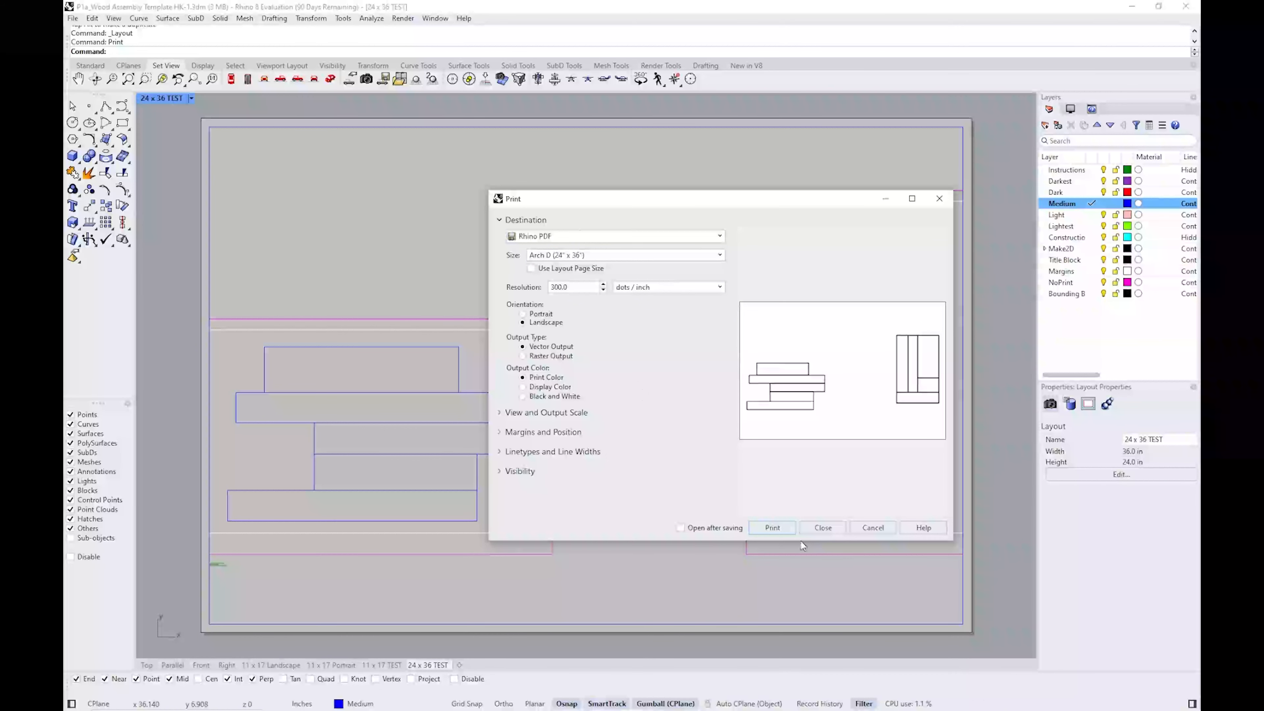
click(835, 532)
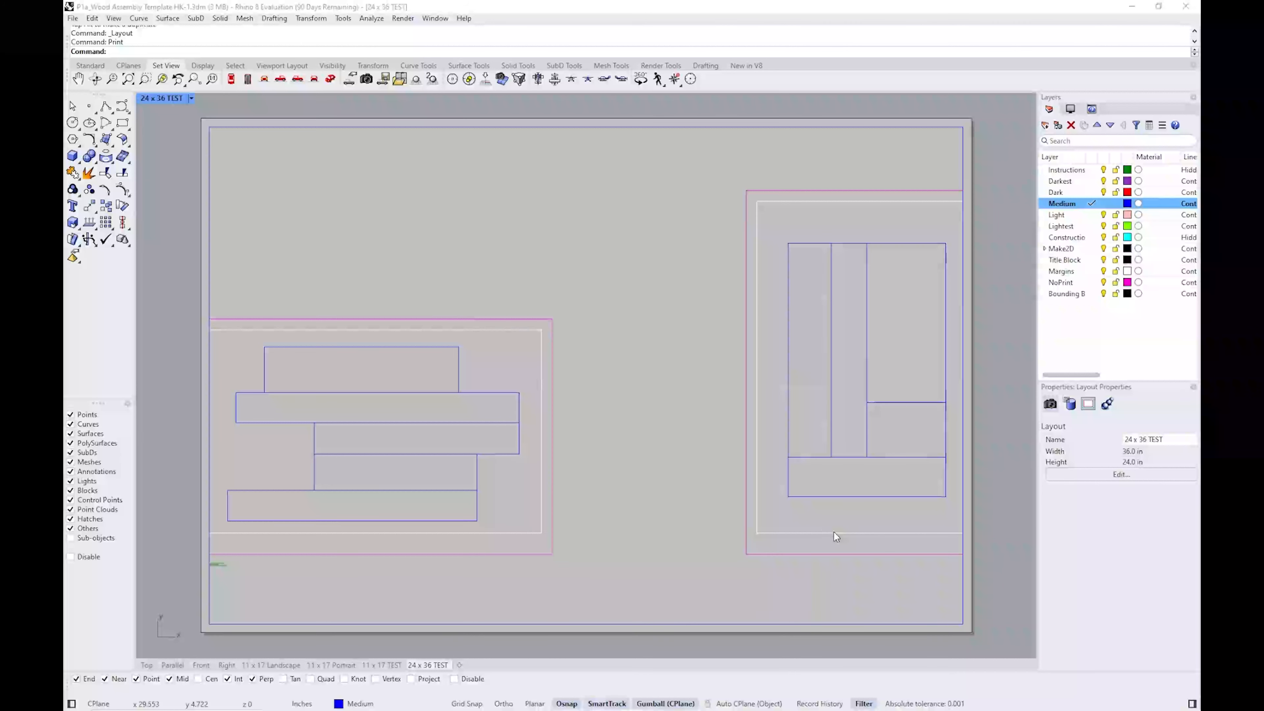